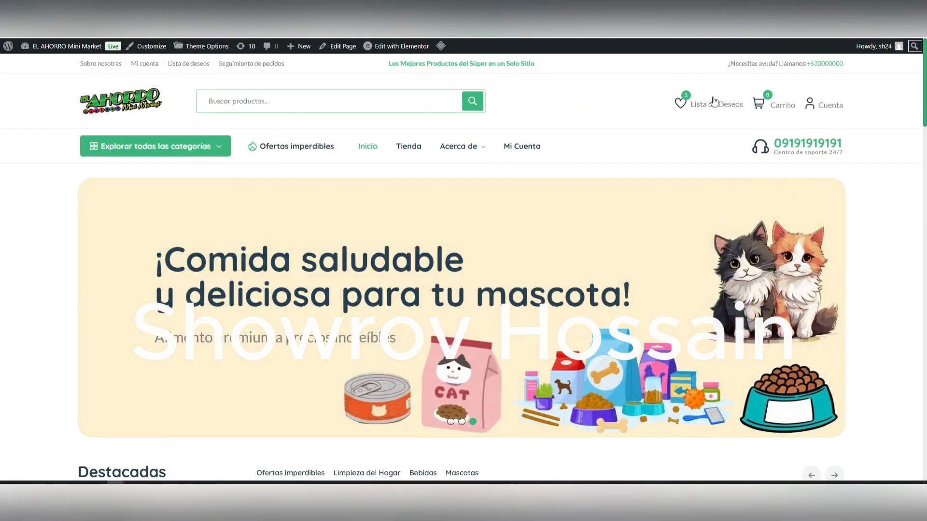
Step: View the quick preview of the Seeds of Change Organic Watermelon product on the store's home page, and close it
scroll(466, 314, "down", 10)
scroll(465, 314, "up", 10)
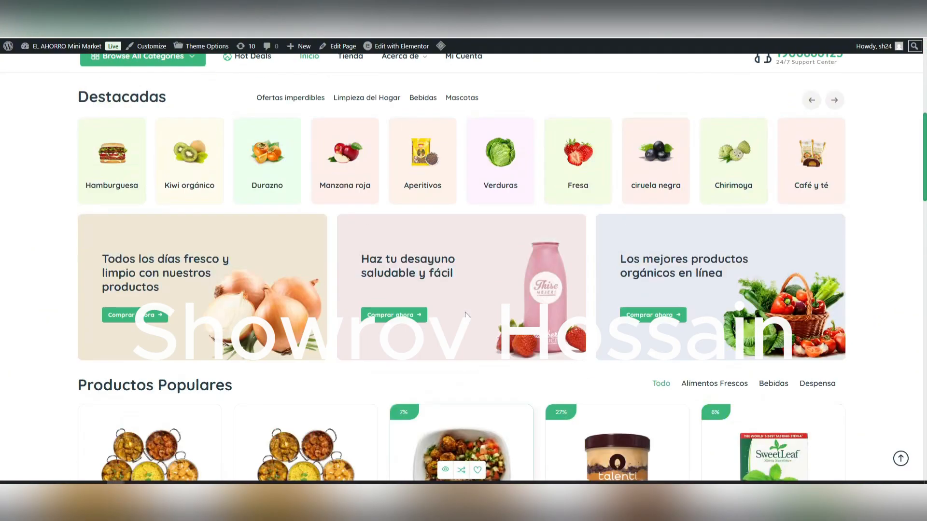
scroll(463, 260, "down", 8)
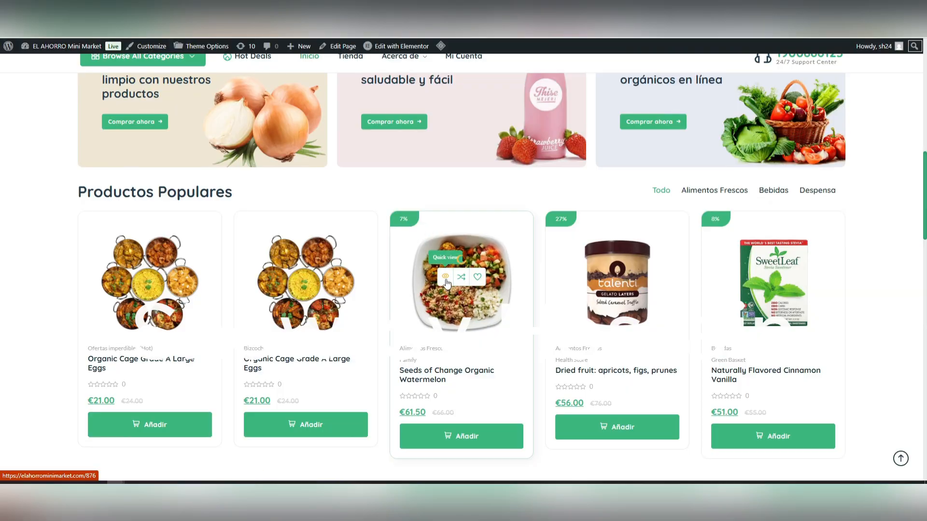
left_click(445, 278)
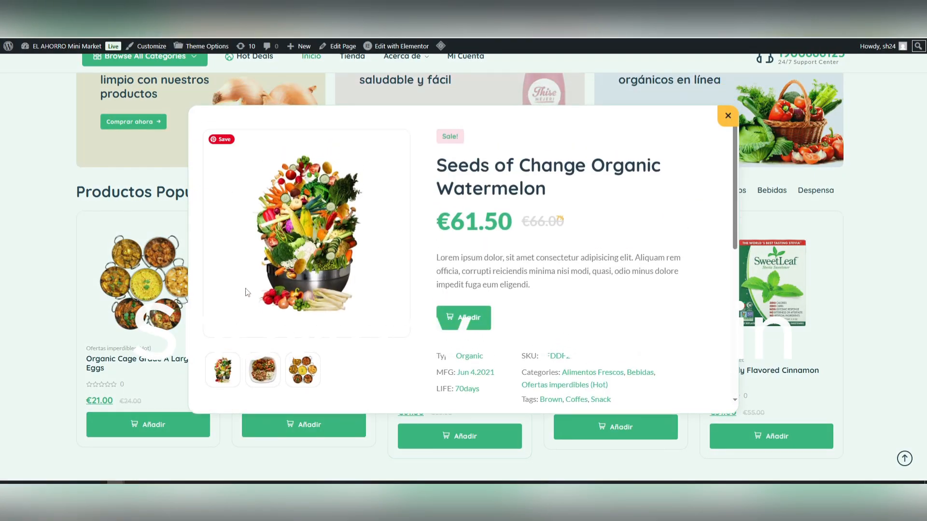
left_click(728, 115)
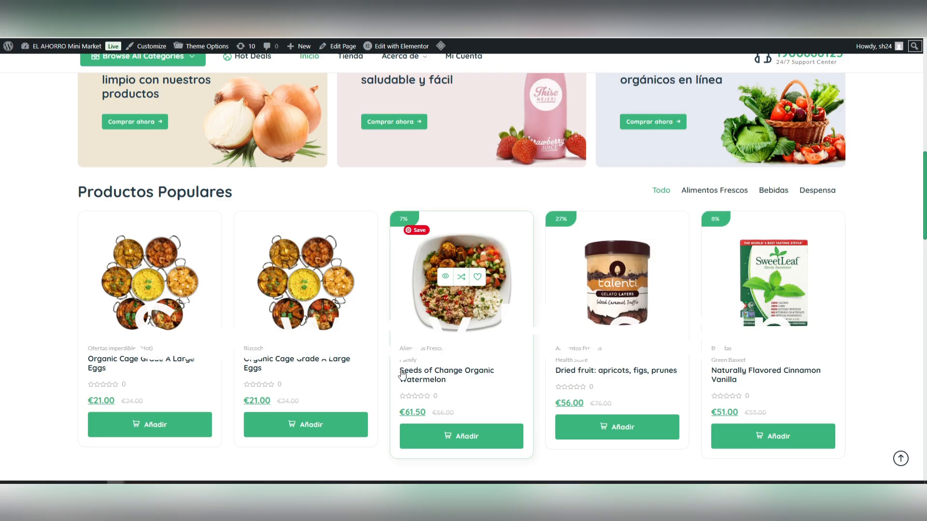
Step: Look through the home page's banner, featured categories, popular products and daily best-seller sections
scroll(405, 374, "down", 3)
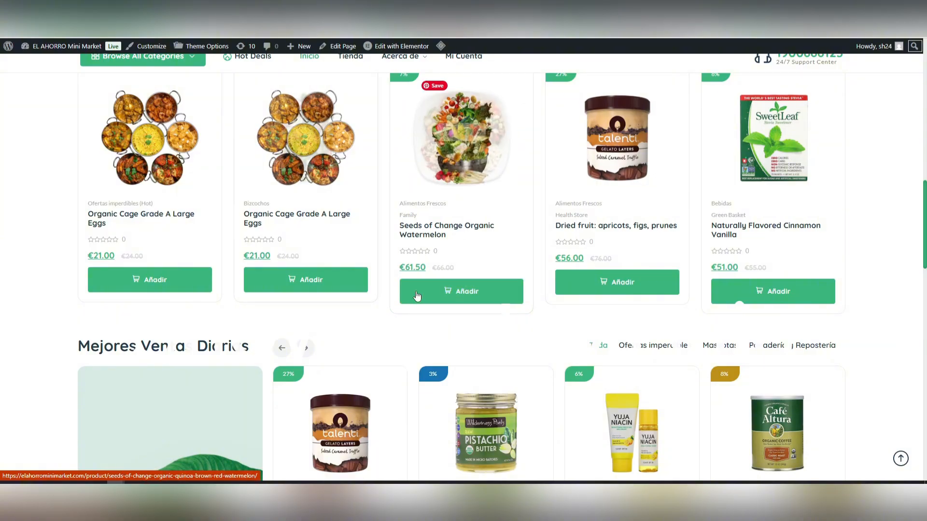
scroll(474, 294, "up", 3)
scroll(474, 294, "up", 2)
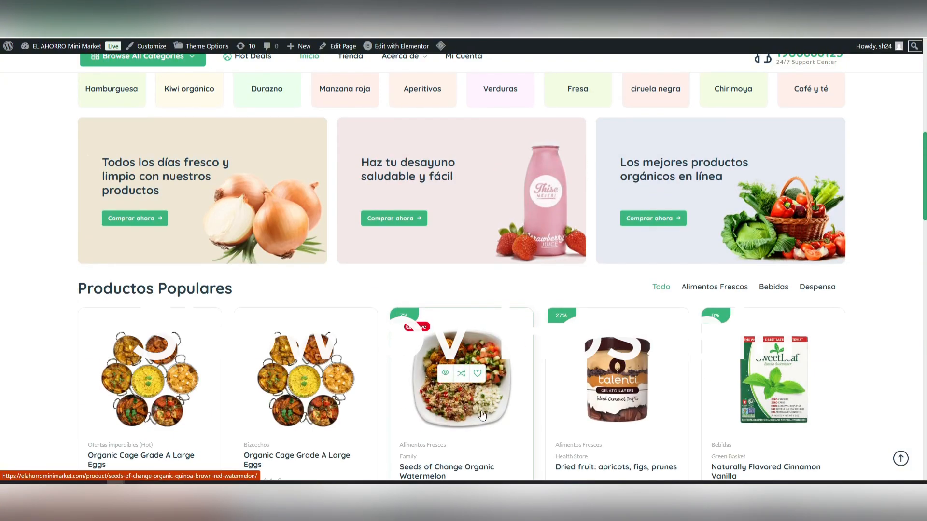
scroll(430, 290, "up", 6)
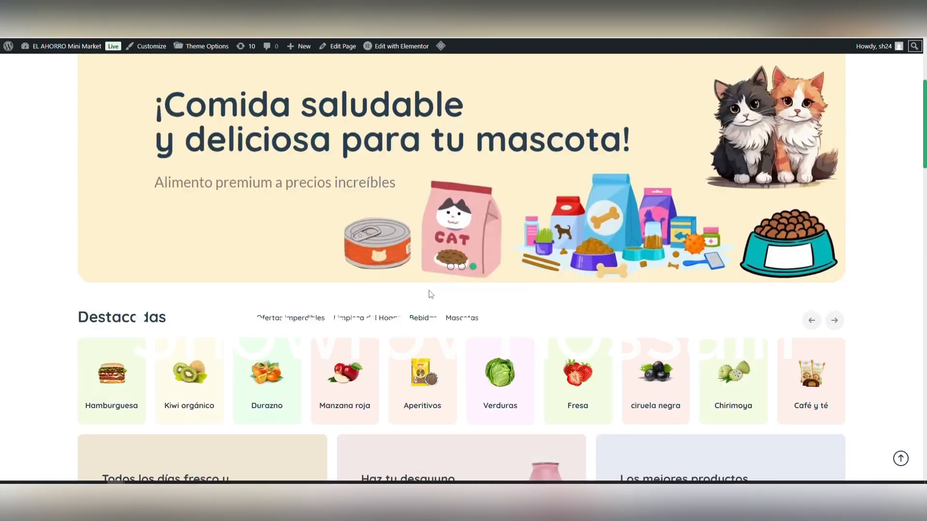
scroll(429, 291, "down", 6)
scroll(429, 293, "down", 5)
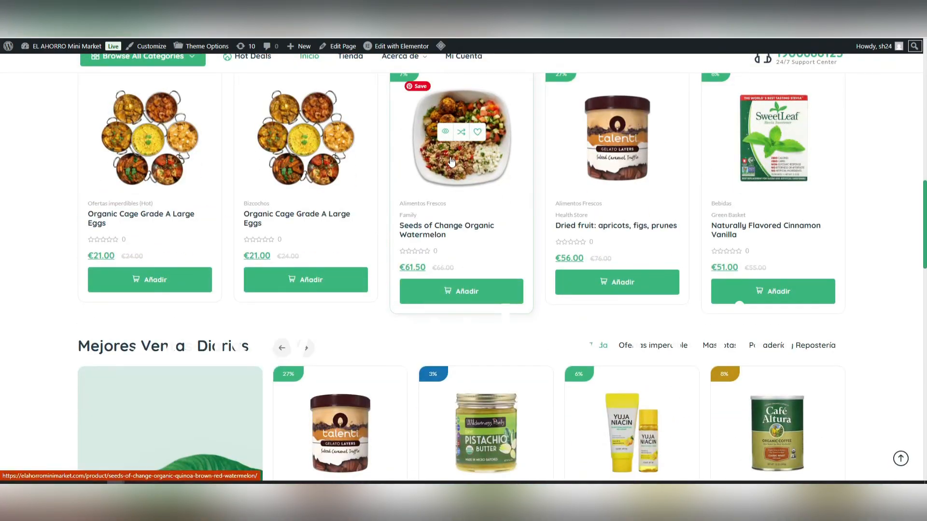
scroll(377, 217, "up", 3)
scroll(377, 217, "up", 10)
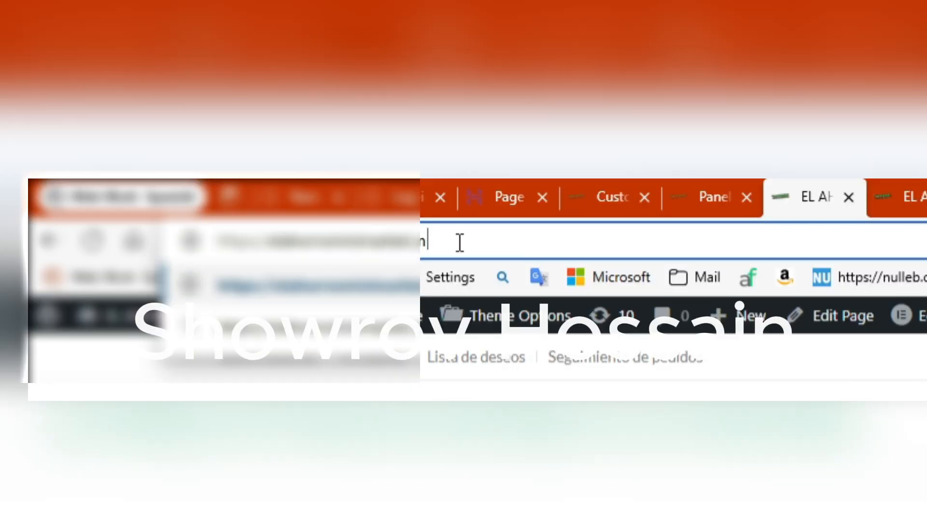
Step: Open the site's admin dashboard by adding /admin to the site address
type("/")
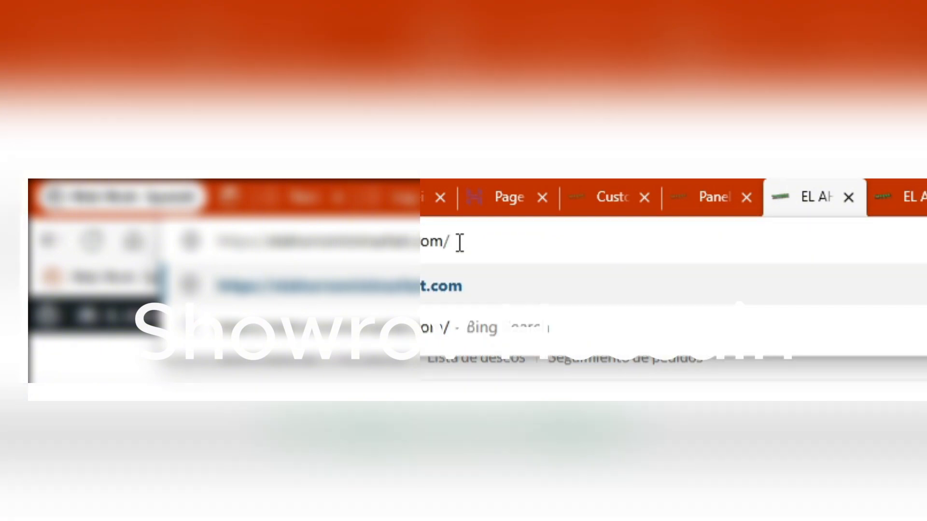
type("admin")
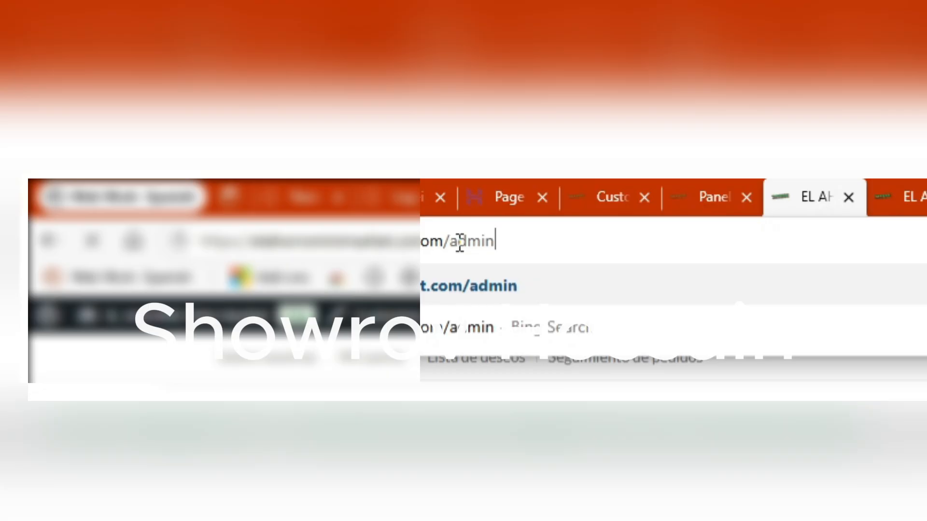
key("Return")
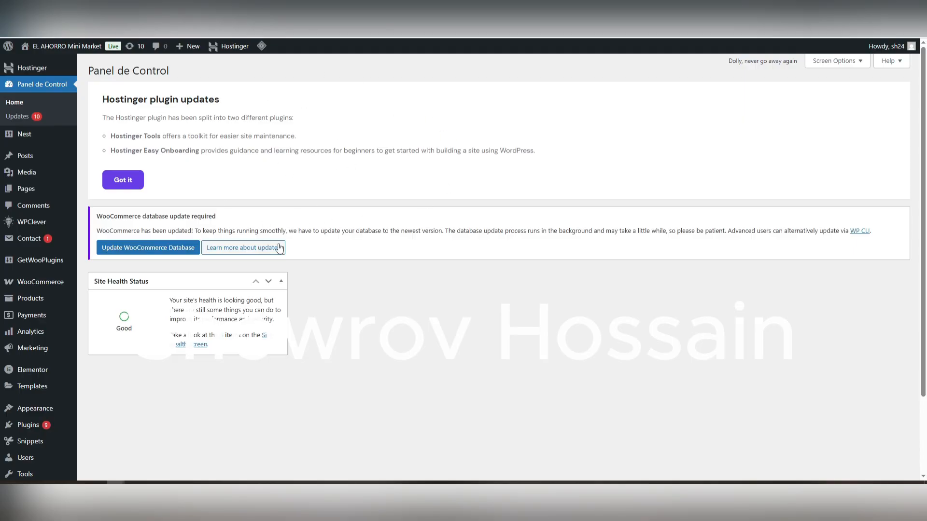
scroll(444, 307, "down", 3)
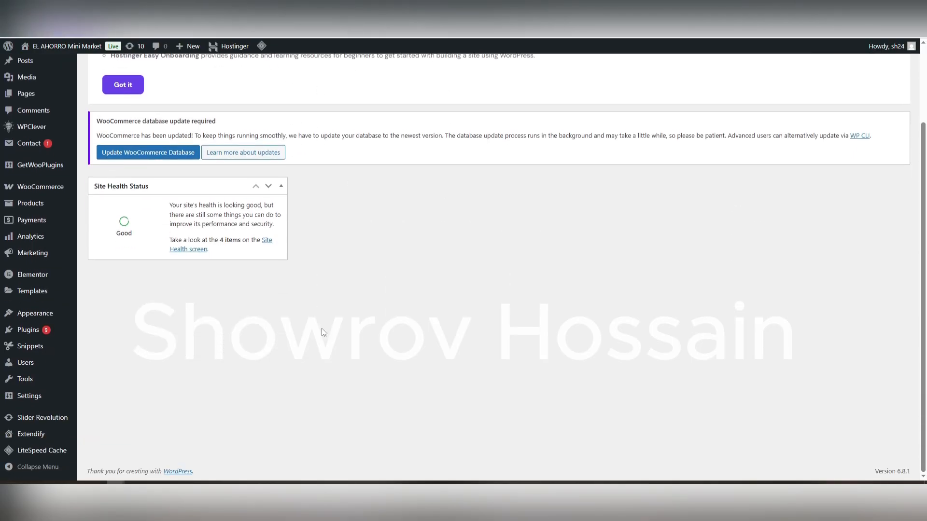
scroll(338, 323, "up", 3)
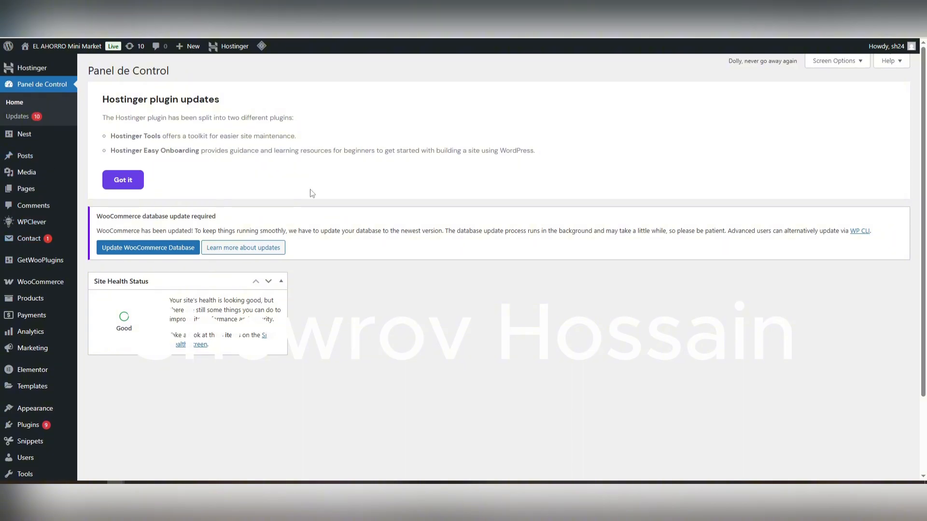
Step: Open the list of all products in the store's admin area
mouse_move(58, 157)
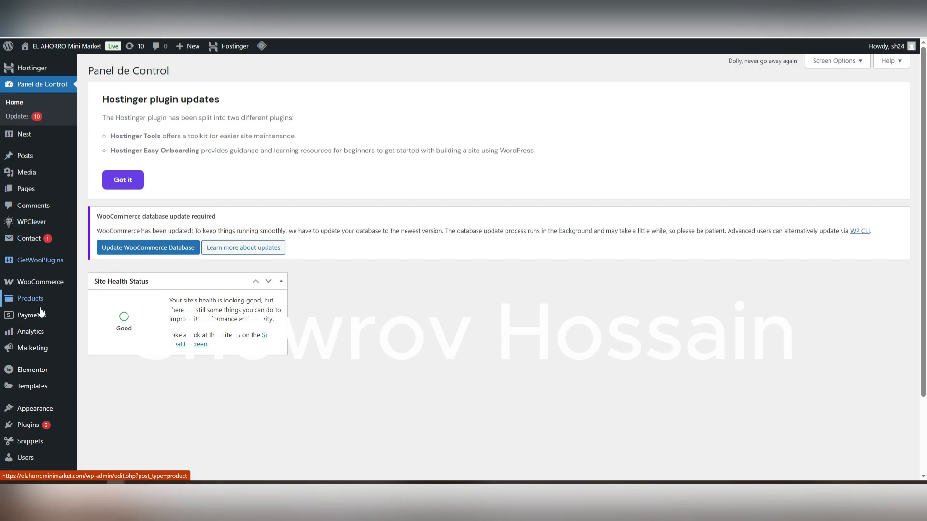
mouse_move(35, 308)
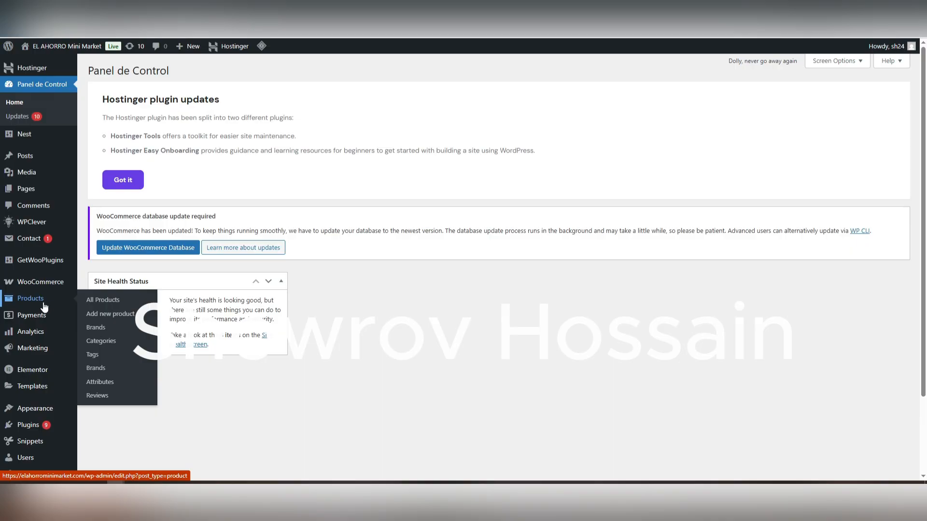
left_click(101, 304)
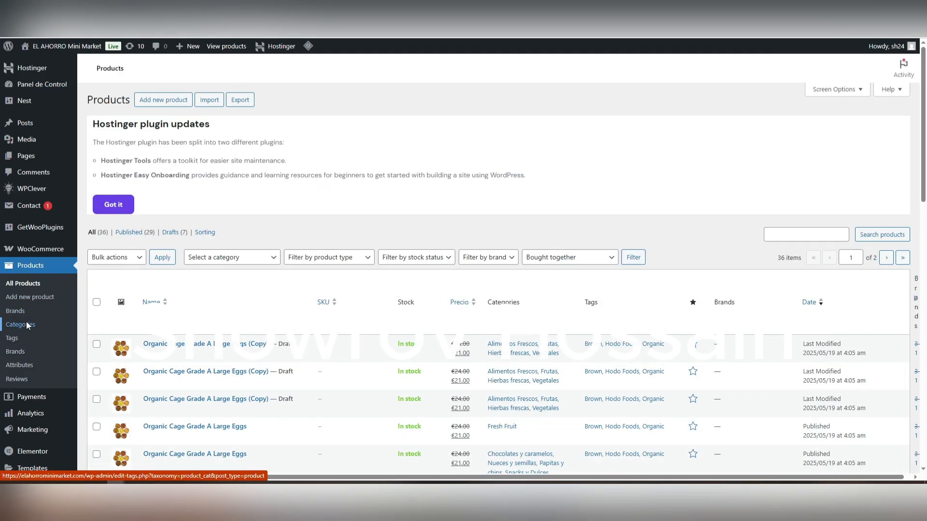
Step: Open the product categories page and examine the name, slug, parent category and description fields for a new category
left_click(26, 324)
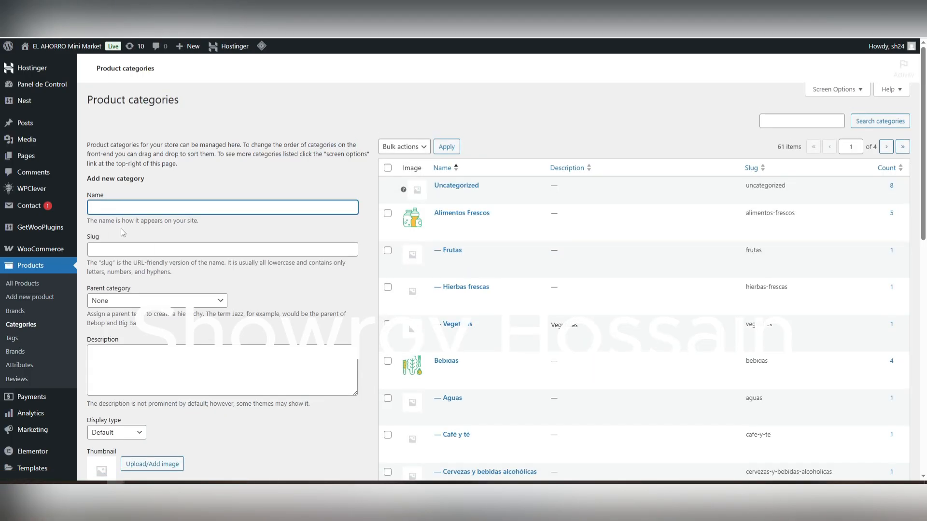
scroll(144, 218, "down", 2)
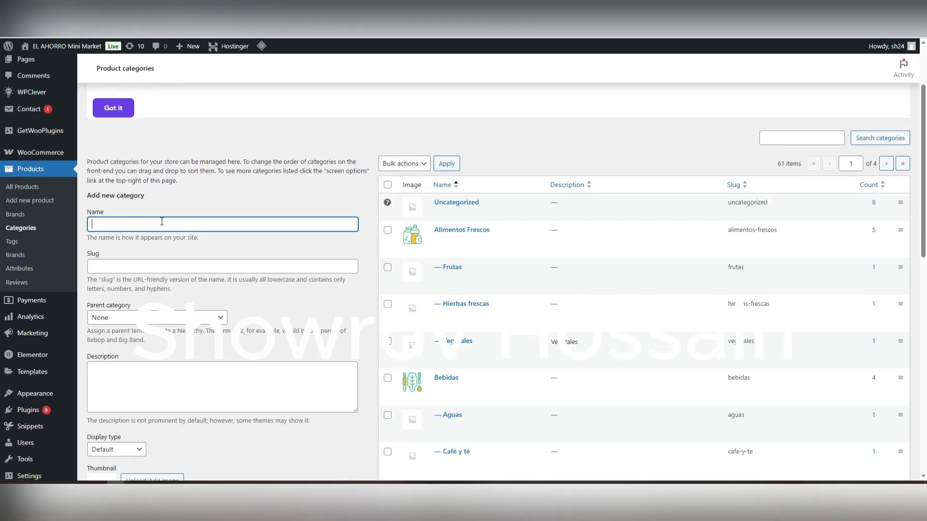
left_click(111, 268)
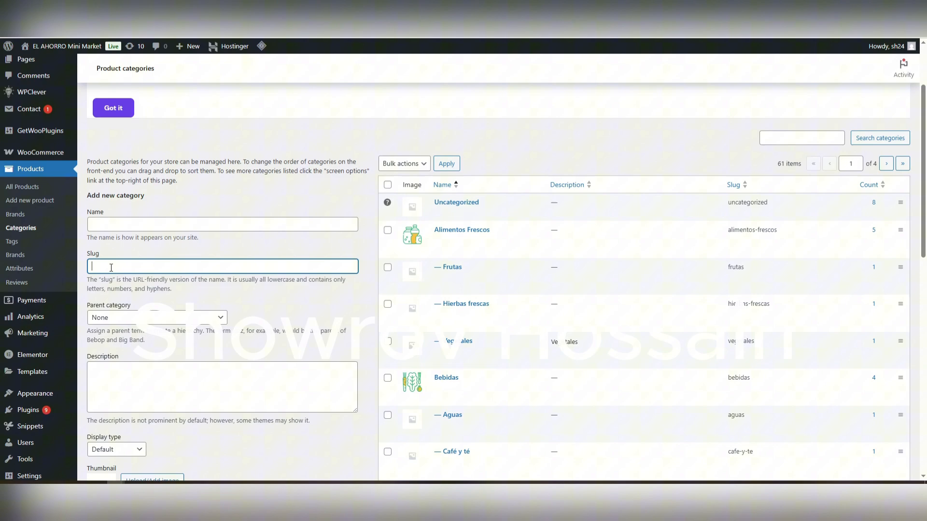
left_click(132, 318)
left_click(107, 57)
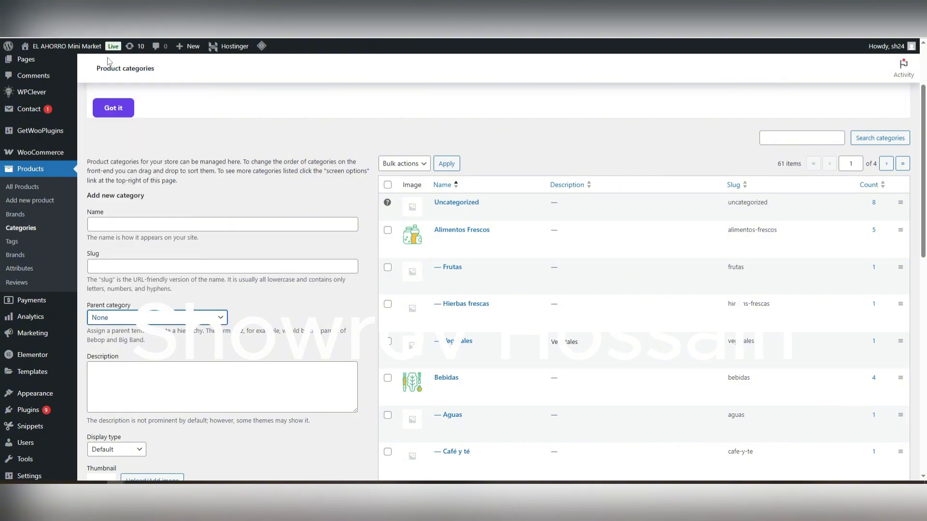
left_click(167, 378)
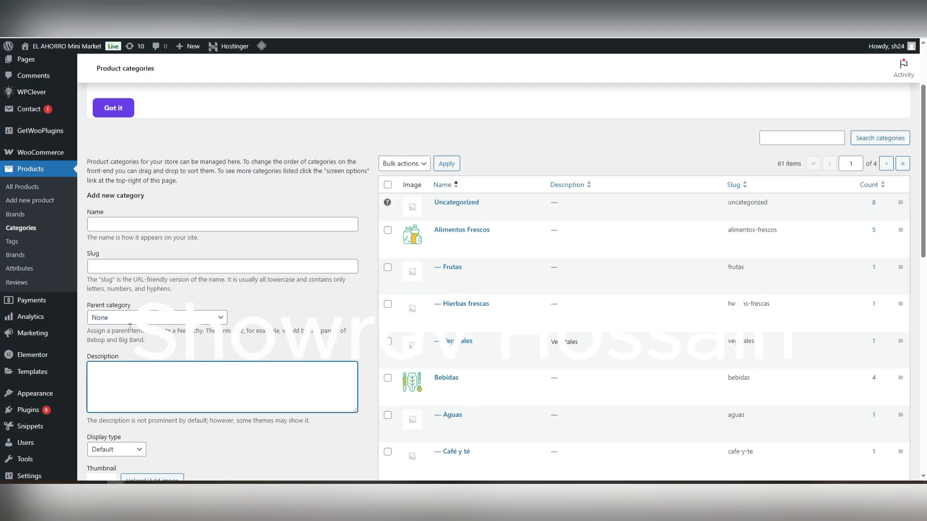
scroll(172, 370, "down", 2)
scroll(180, 374, "up", 1)
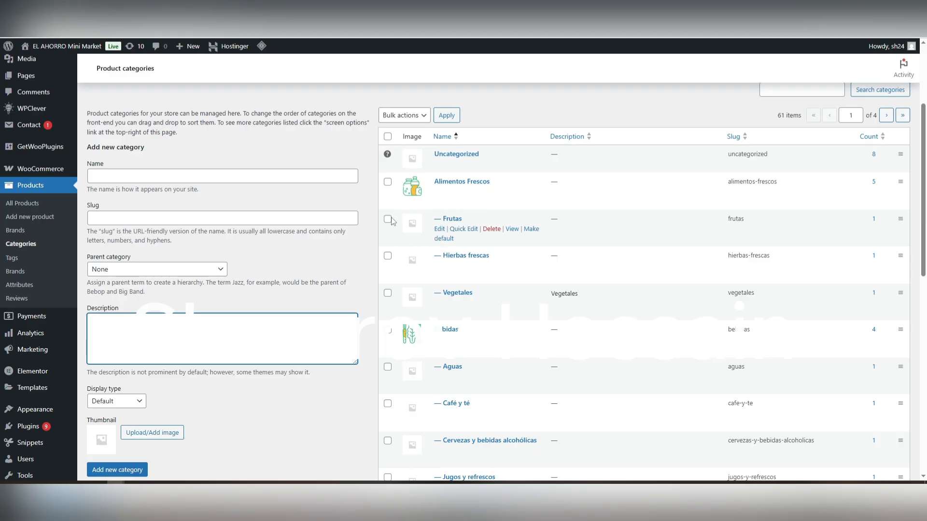
Step: Choose Café y té as the new category's parent and Default as its display type
left_click(165, 269)
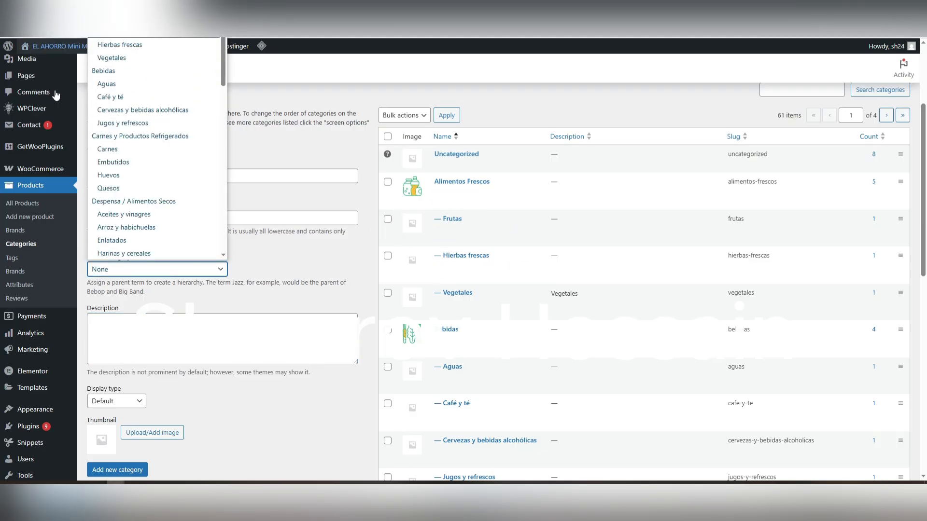
left_click(114, 98)
left_click(171, 330)
scroll(184, 366, "down", 2)
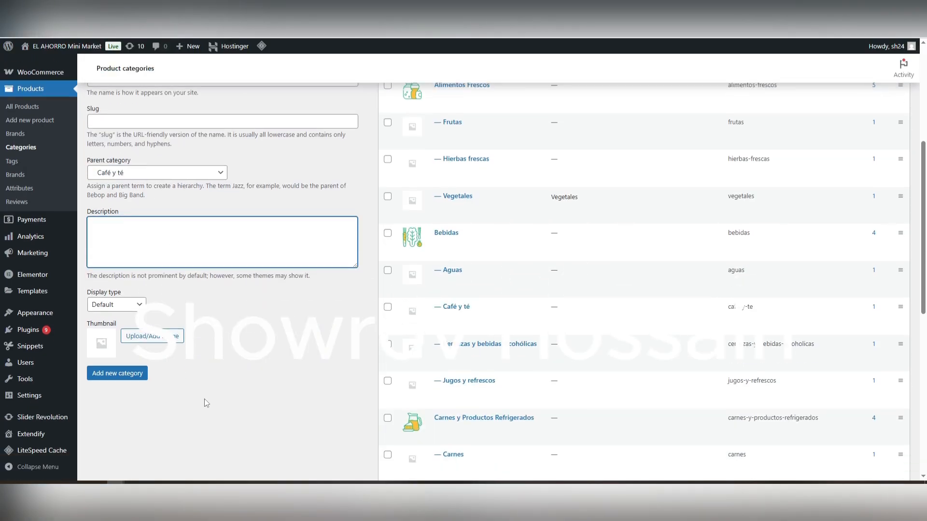
left_click(115, 309)
left_click(294, 323)
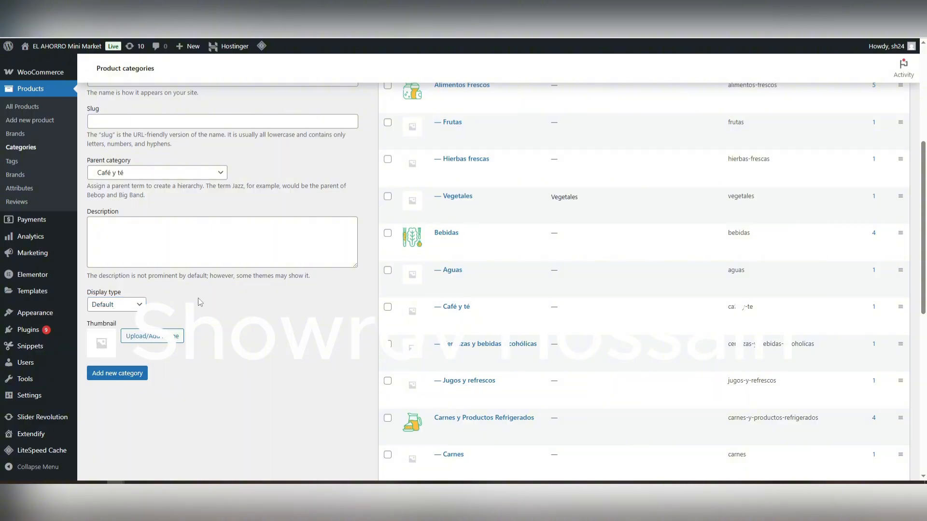
left_click(128, 308)
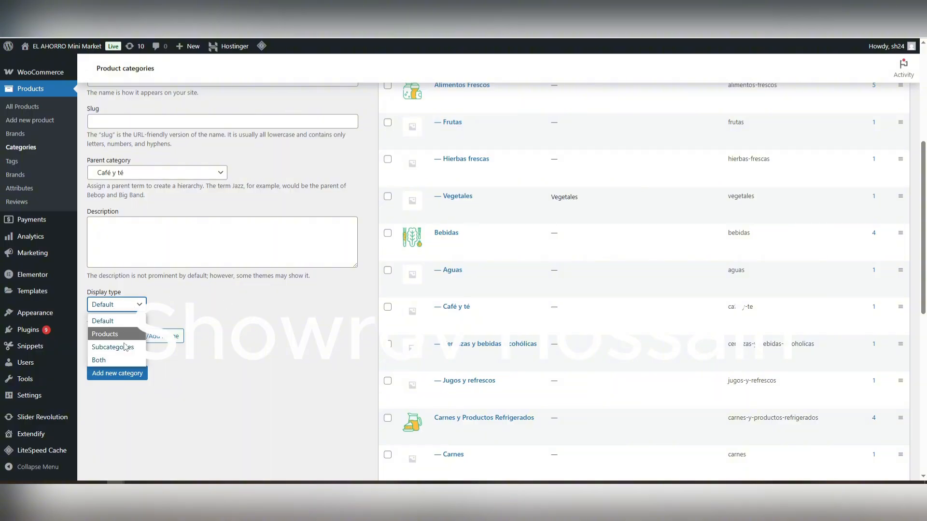
left_click(102, 321)
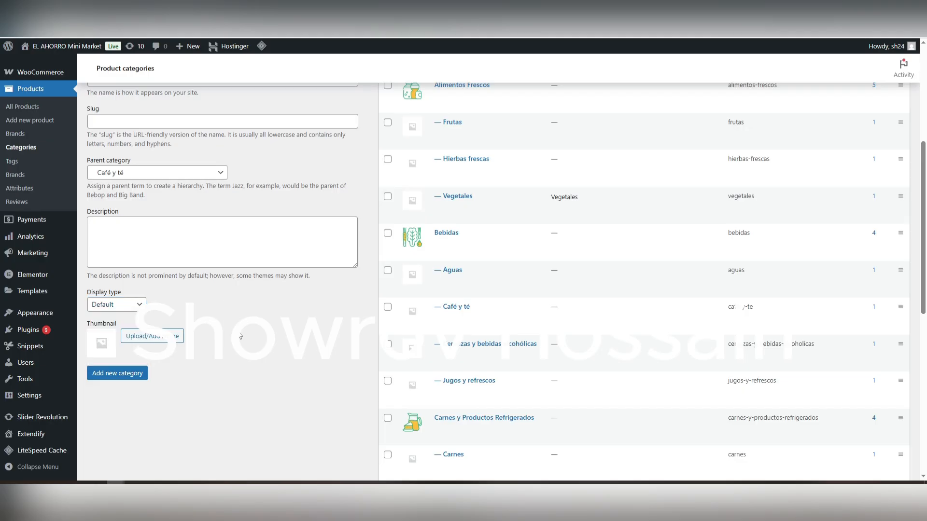
Step: Open the form for adding a new product and look over its sections
scroll(193, 338, "up", 5)
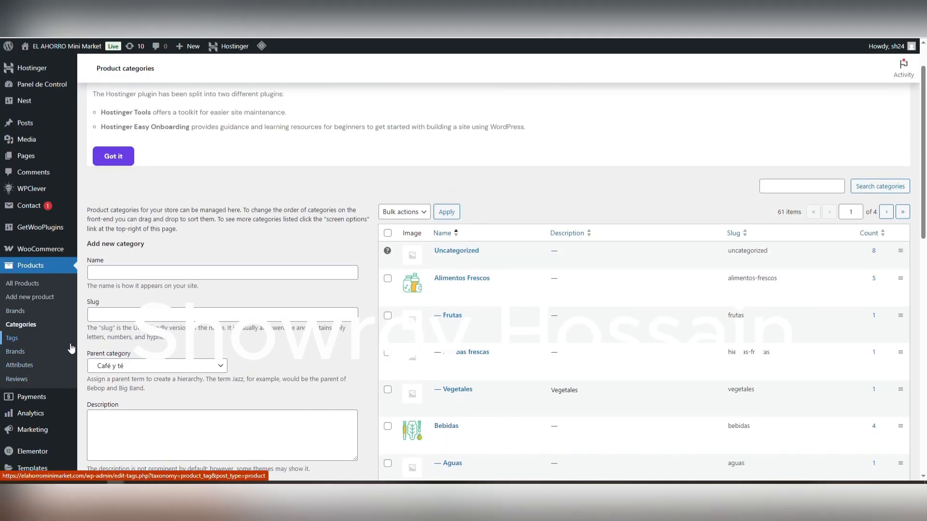
left_click(25, 299)
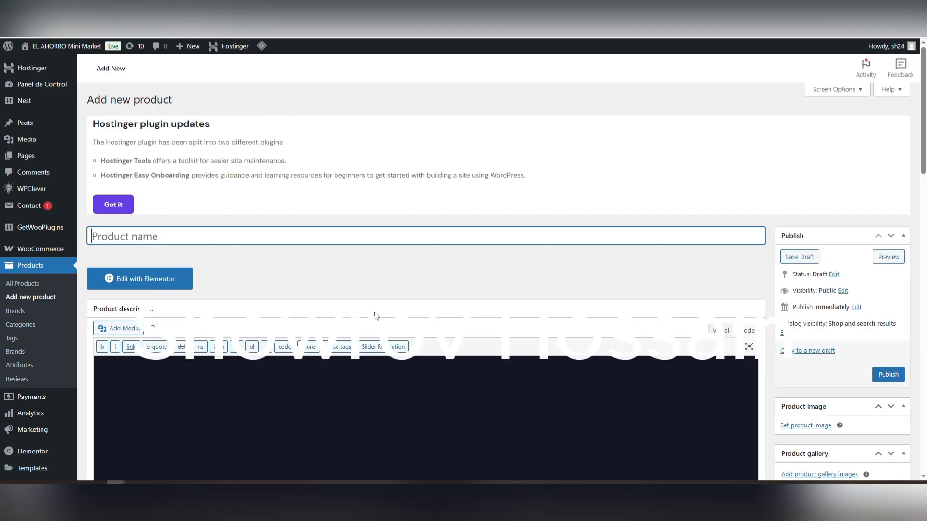
scroll(418, 315, "down", 4)
scroll(420, 315, "up", 5)
Step: Switch to File Explorer and examine the product-15 and product-16 images in the New folder under Downloads
double_click(467, 419)
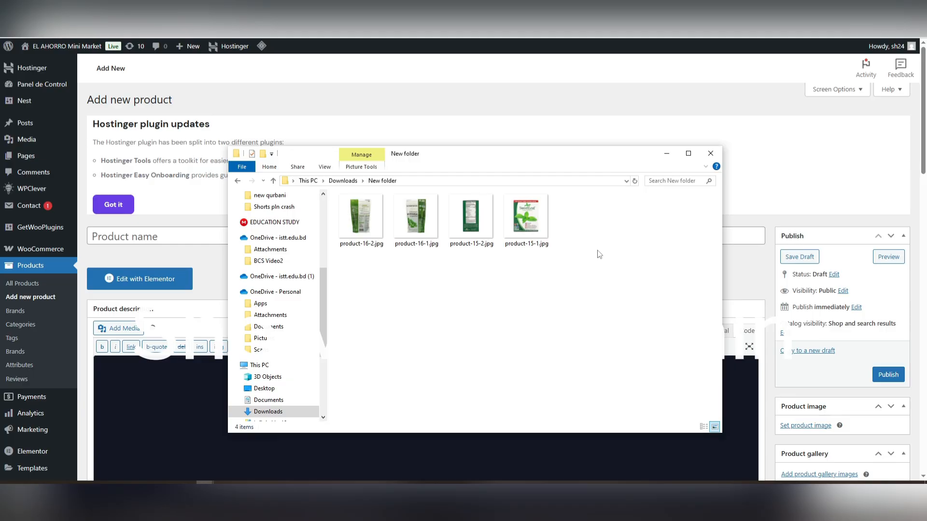
left_click(688, 153)
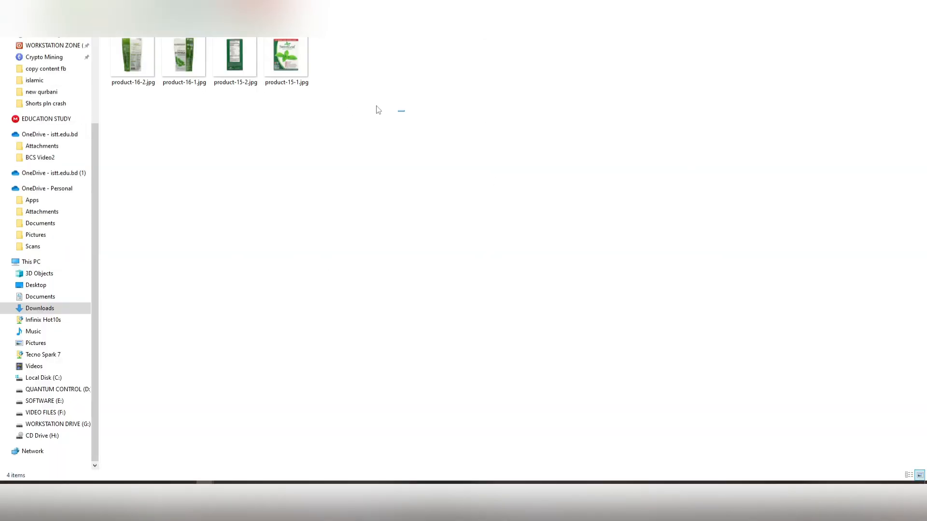
left_click_drag(404, 112, 220, 80)
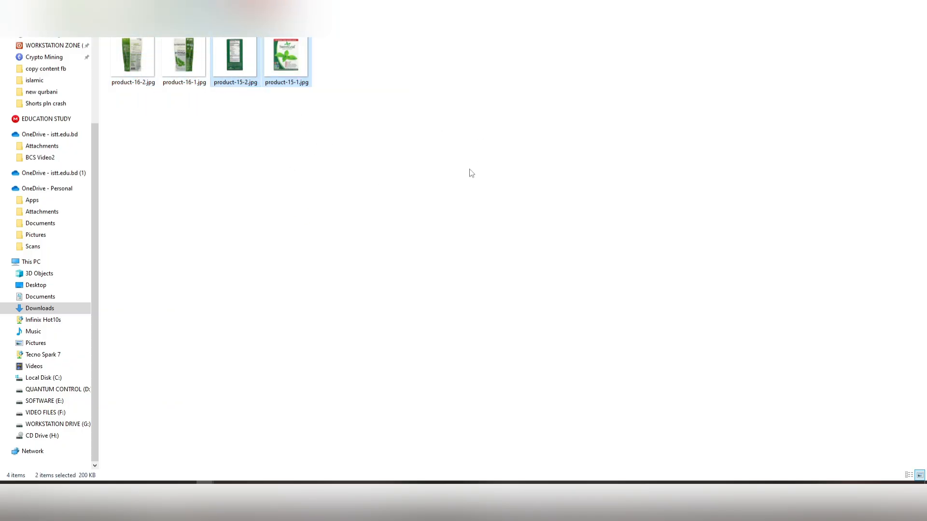
left_click(582, 239)
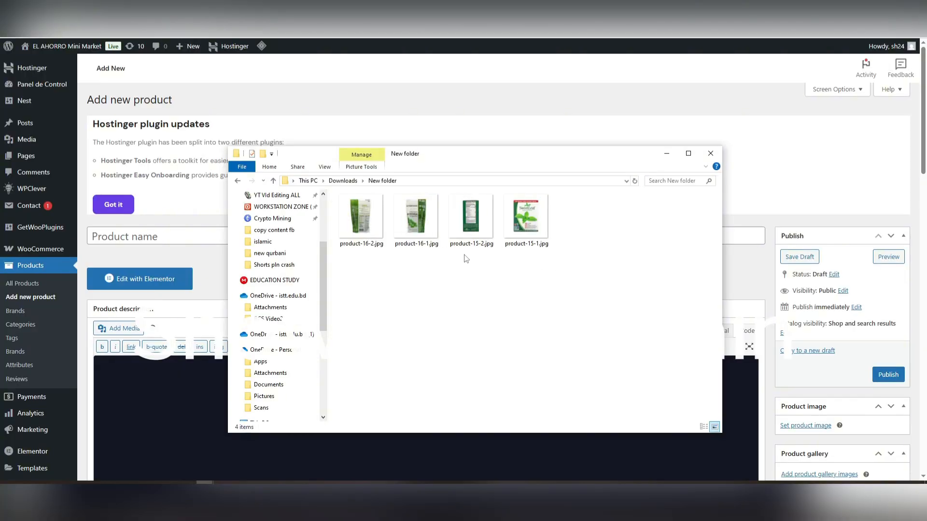
left_click(371, 232)
left_click(414, 243)
left_click(487, 244)
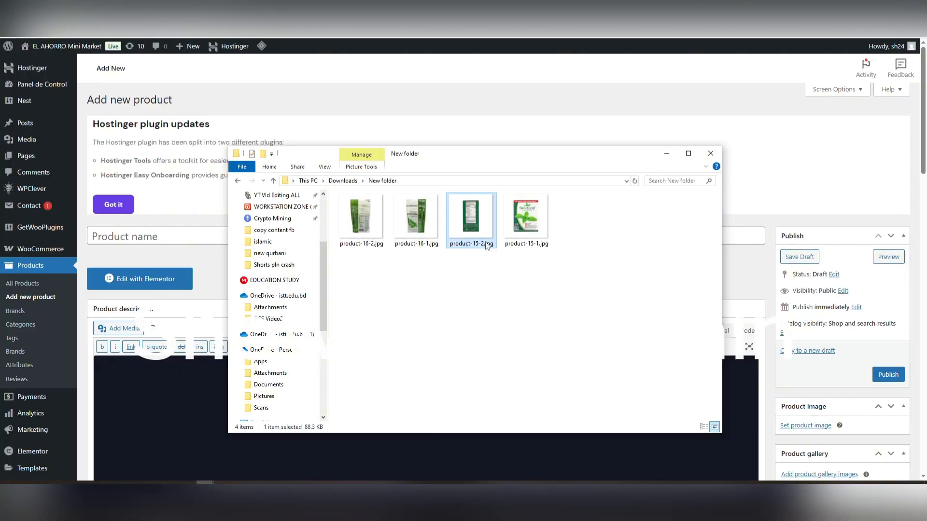
Step: Examine the file sizes of the four product images in the New folder, both together and individually
left_click(534, 237)
left_click_drag(598, 260, 354, 213)
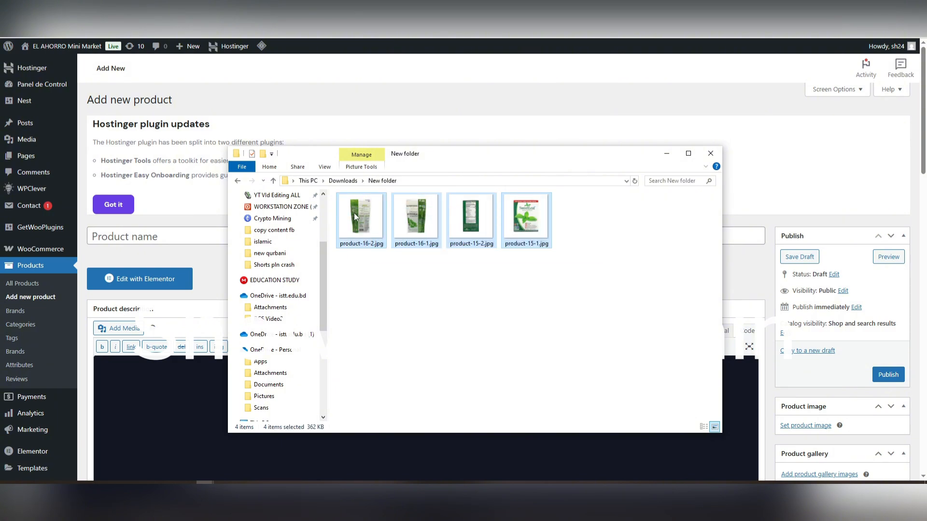
left_click(594, 269)
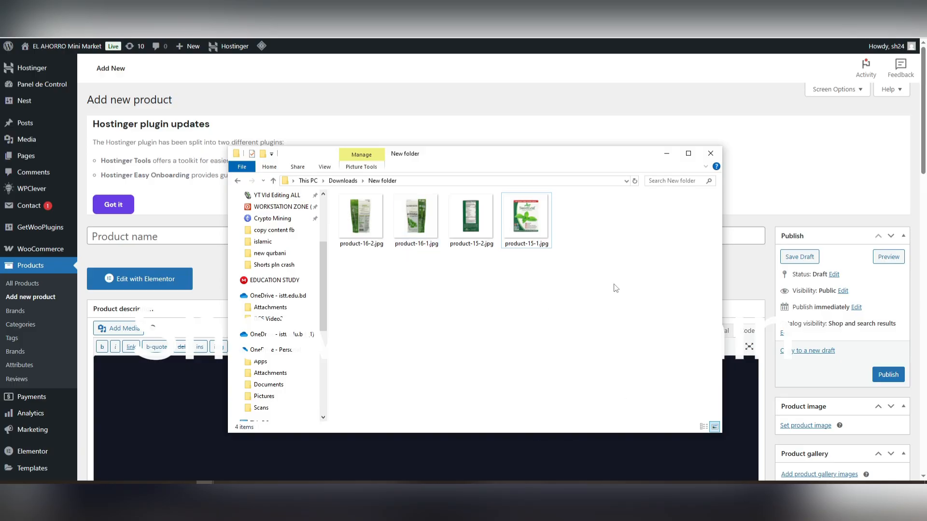
left_click_drag(595, 277, 459, 311)
left_click(381, 226)
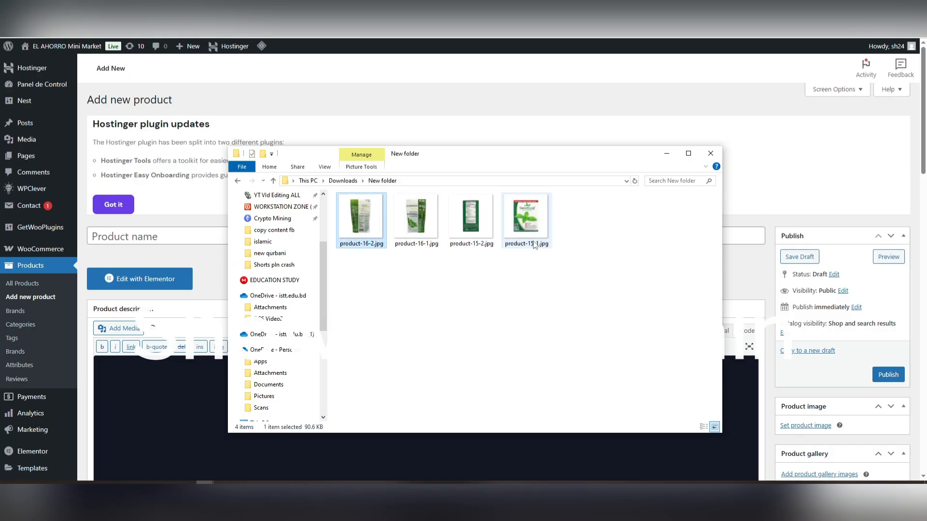
left_click(592, 215)
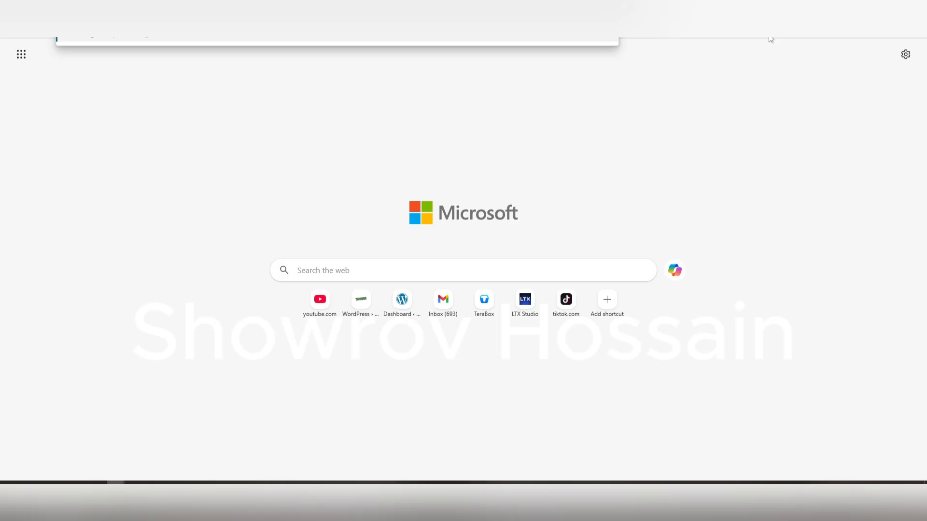
Step: Search the web for "image compresser" and open the Image Compressor page of ImageResizer
key("Return")
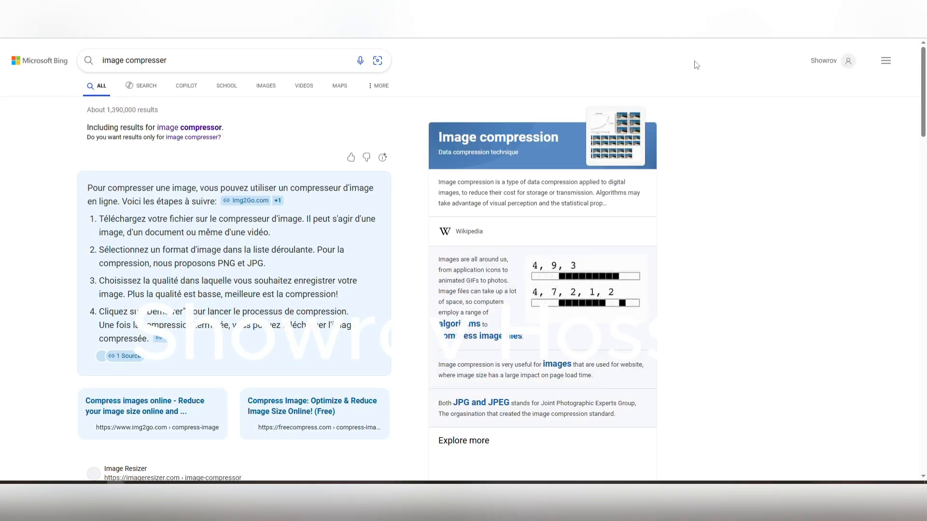
scroll(311, 259, "down", 4)
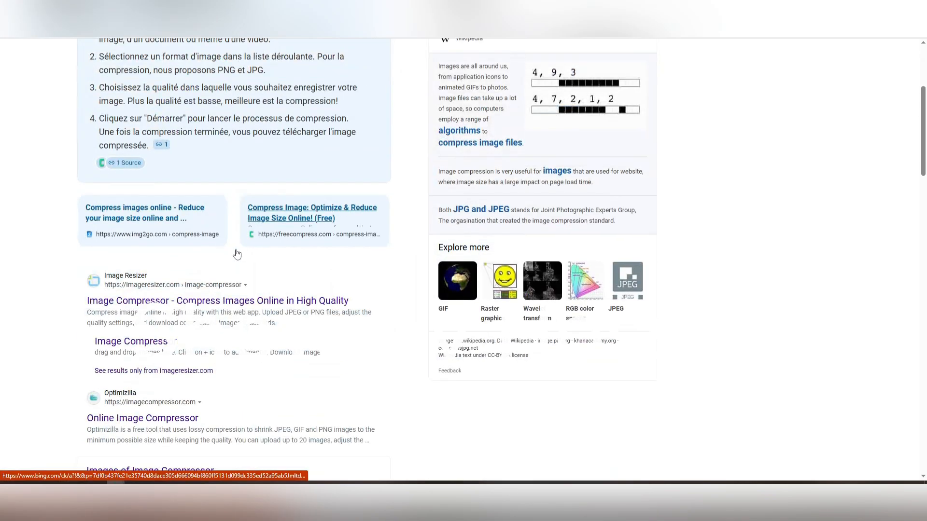
left_click(162, 317)
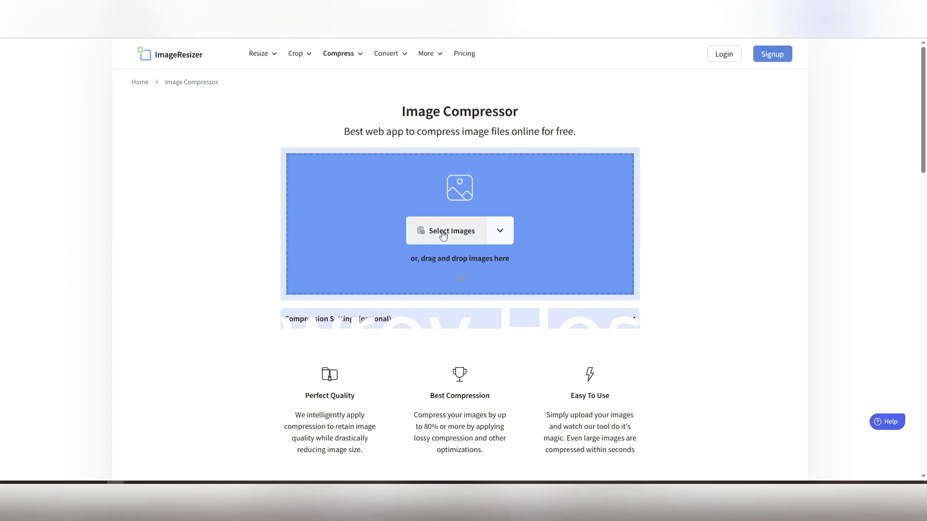
Step: Bring the New folder window over the Image Compressor page and try selecting the product images for compression
mouse_move(205, 482)
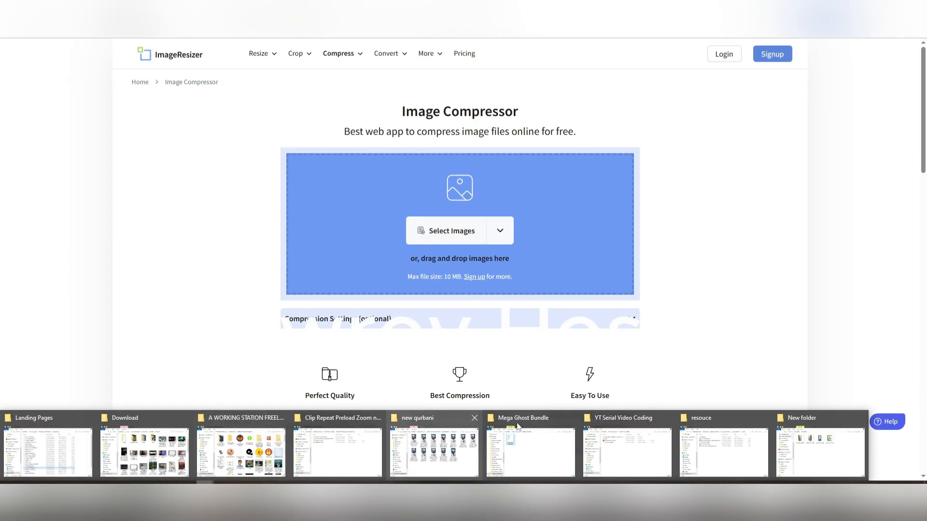
left_click(821, 446)
left_click_drag(554, 148, 429, 309)
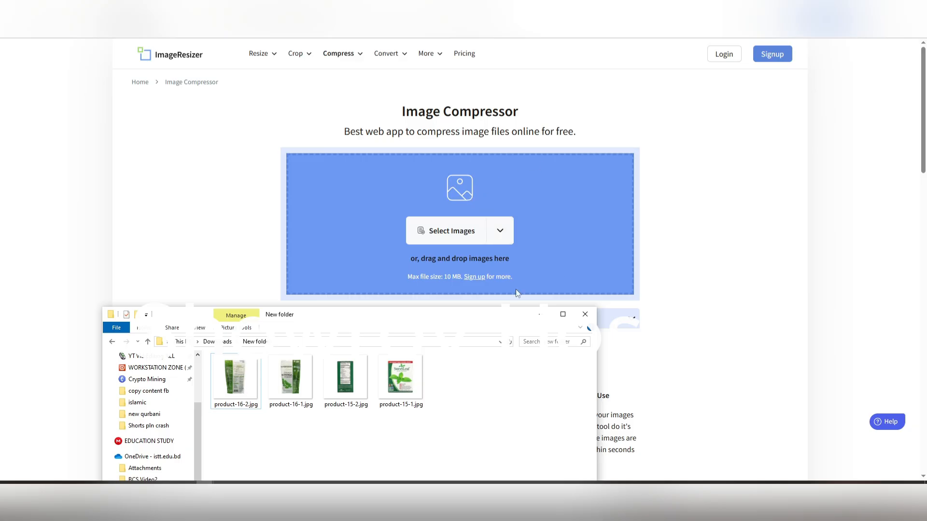
left_click_drag(396, 327, 363, 126)
left_click_drag(461, 217, 265, 180)
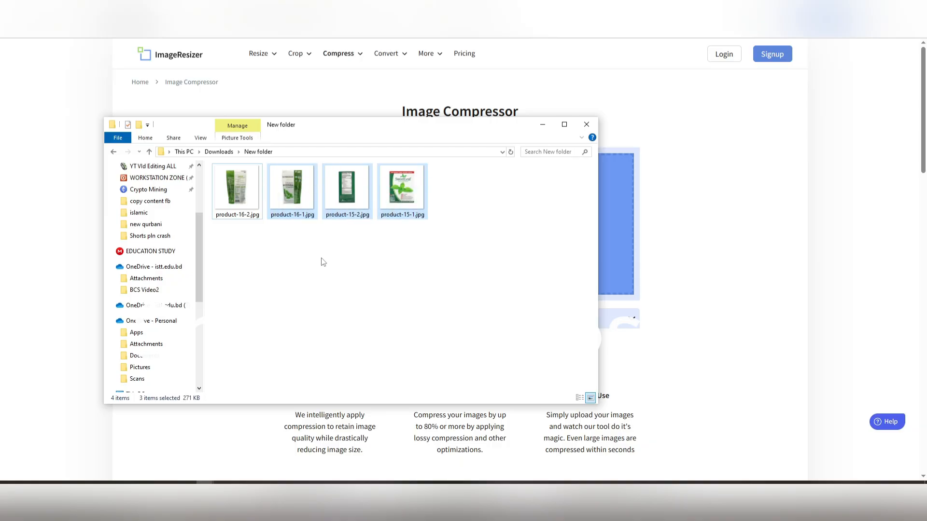
left_click(320, 258)
left_click(275, 203)
left_click(252, 207)
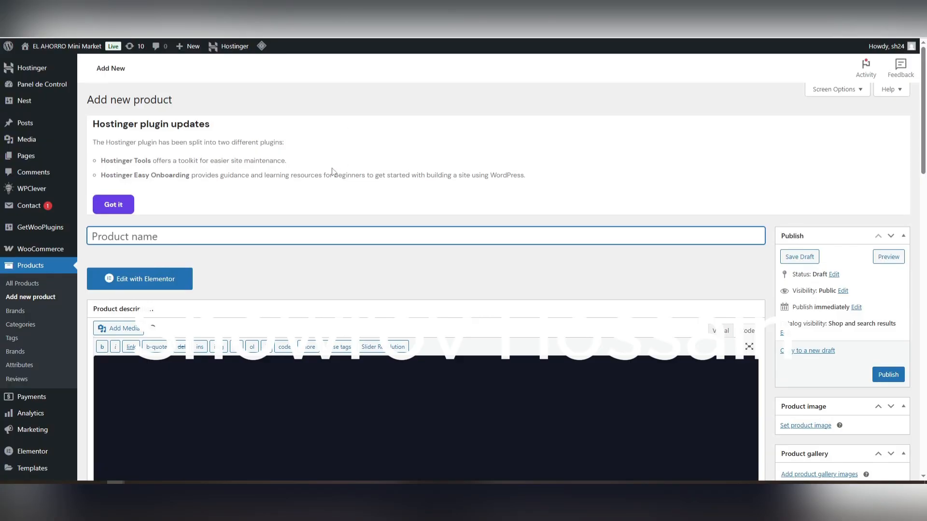
Step: Return to the new product form and name the product Stevia Sweetleaf Powder, using the product-15-1.jpg image as reference
scroll(343, 230, "down", 2)
scroll(343, 229, "up", 2)
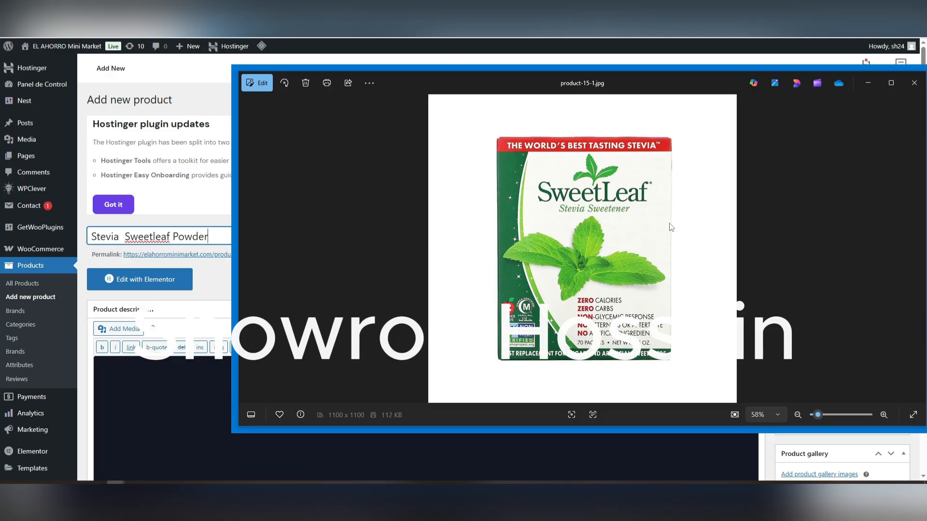
left_click(206, 333)
Step: Look over the product description and product short description editors on the new product form
scroll(206, 333, "down", 3)
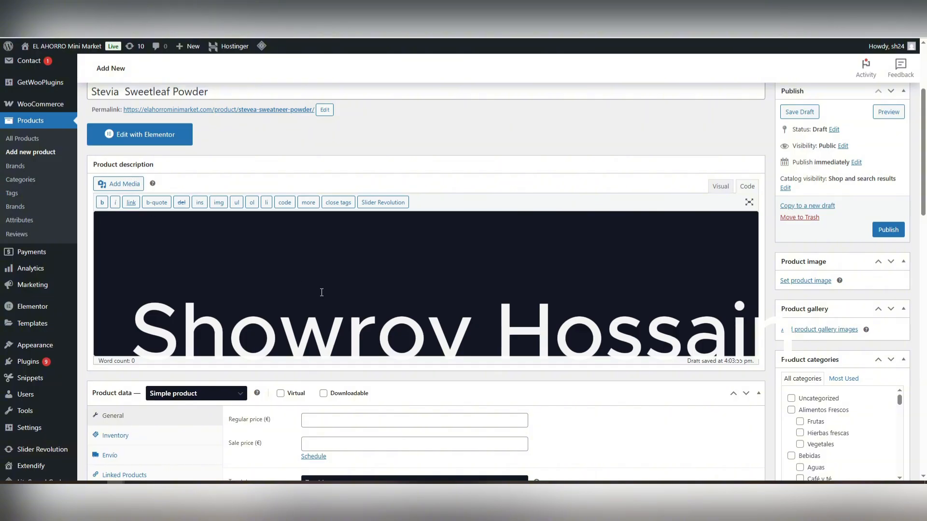
scroll(324, 291, "down", 3)
scroll(327, 292, "up", 5)
left_click(228, 316)
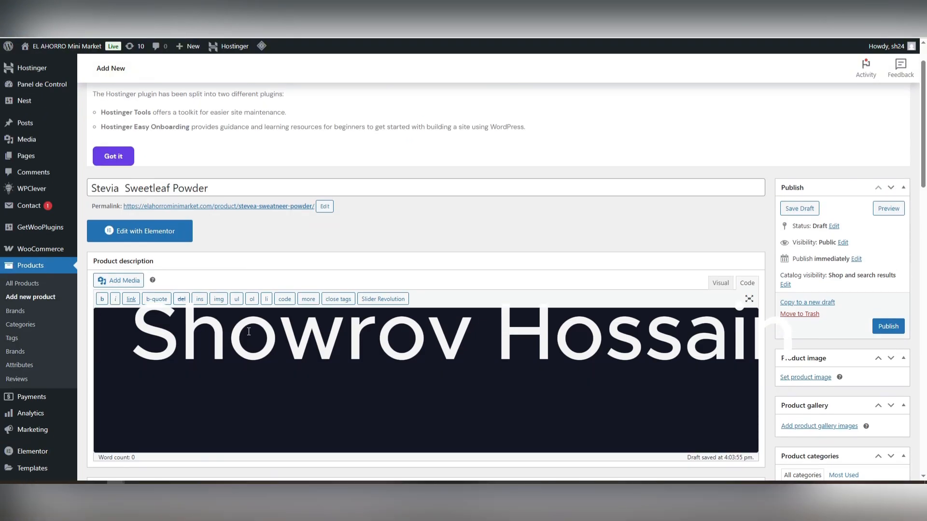
scroll(210, 371, "down", 10)
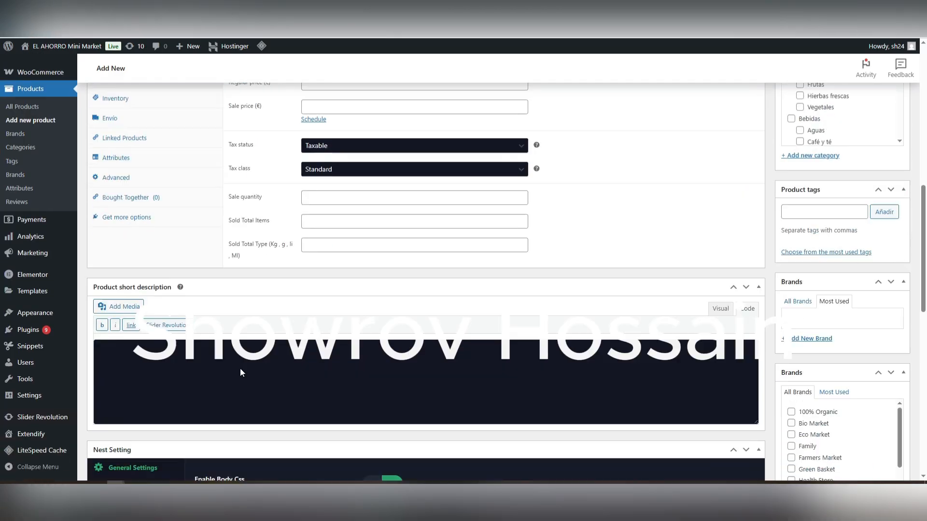
scroll(246, 297, "up", 10)
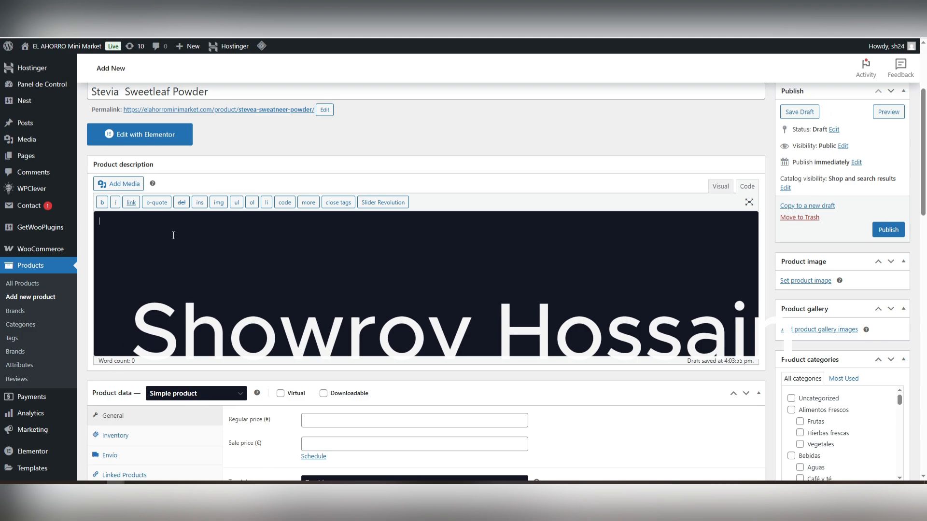
scroll(174, 235, "down", 8)
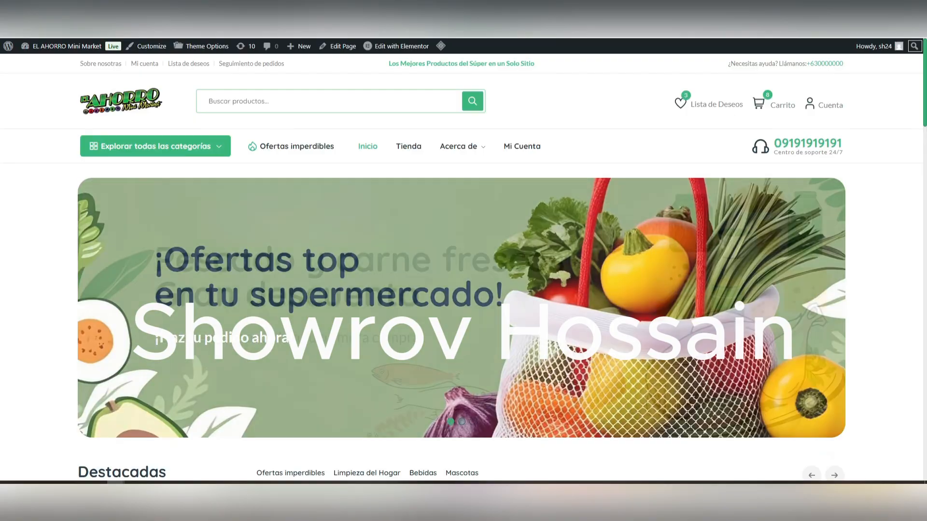
Step: Open the Canada Dry Ginger Ale – 2 L Bottle page on the storefront and copy its Lorem ipsum short description
scroll(265, 289, "down", 5)
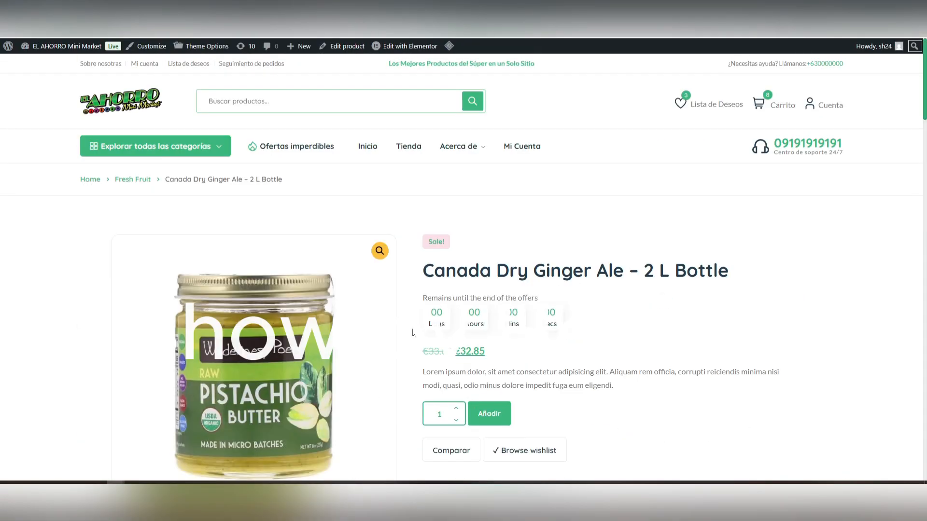
scroll(413, 333, "down", 4)
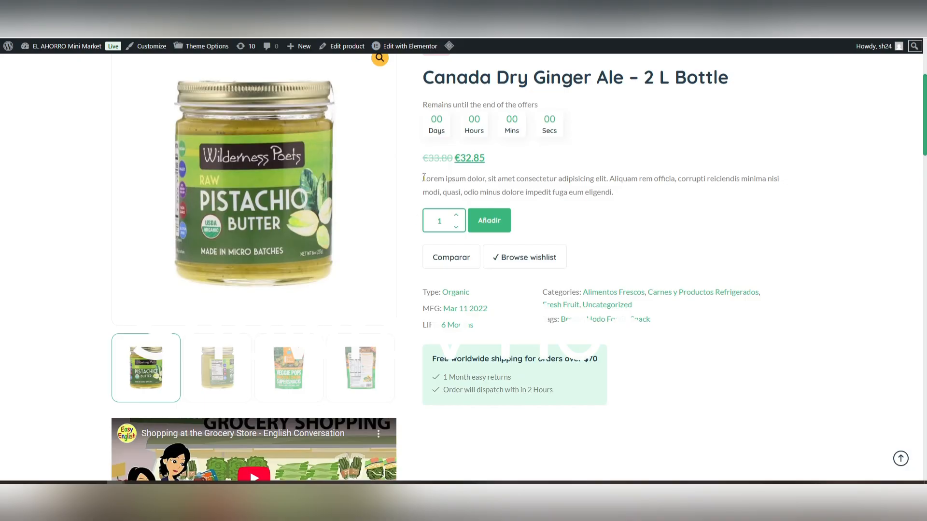
left_click_drag(423, 178, 620, 196)
right_click(584, 184)
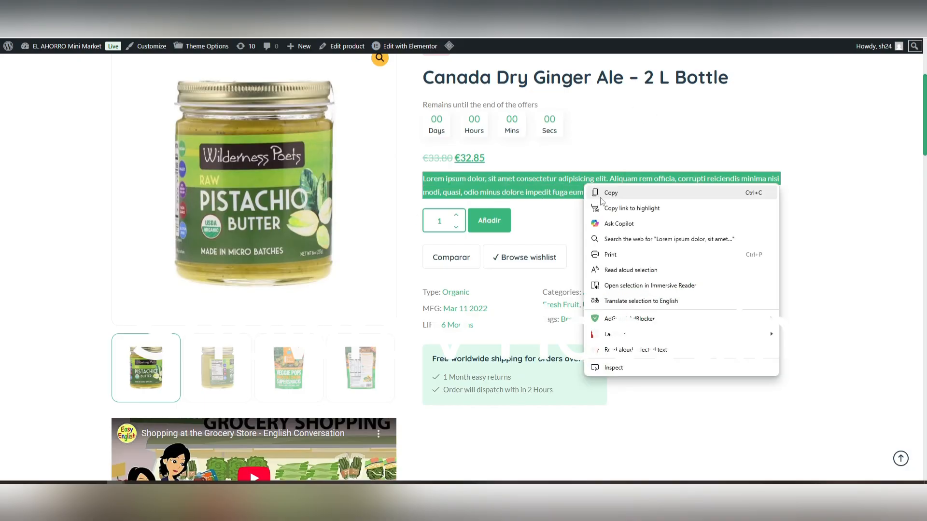
left_click(601, 195)
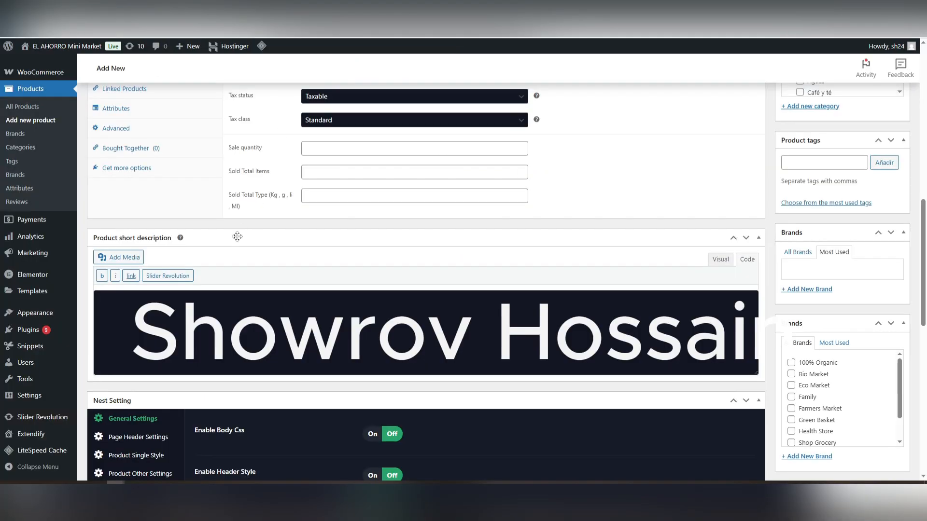
Step: Paste the copied Lorem ipsum text into the new product's short description and review it against the main description
left_click(178, 307)
right_click(178, 307)
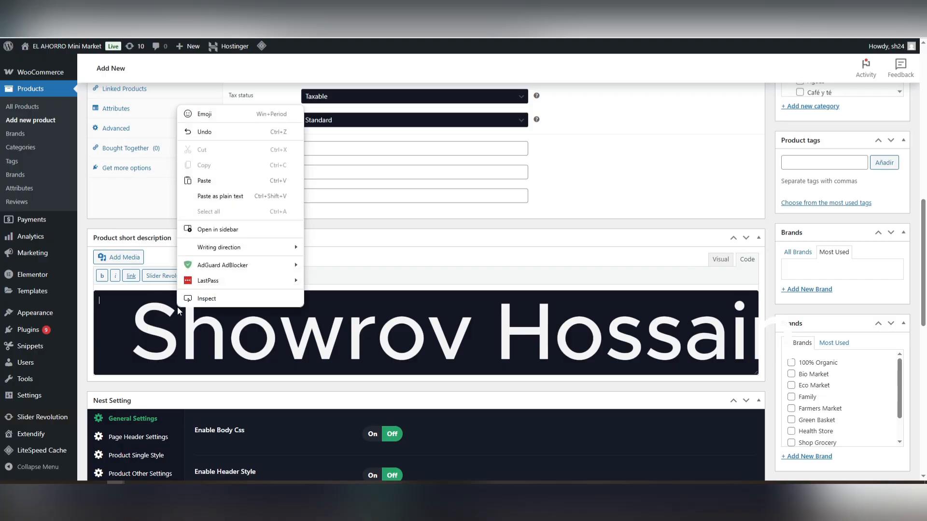
left_click(215, 188)
scroll(143, 221, "up", 8)
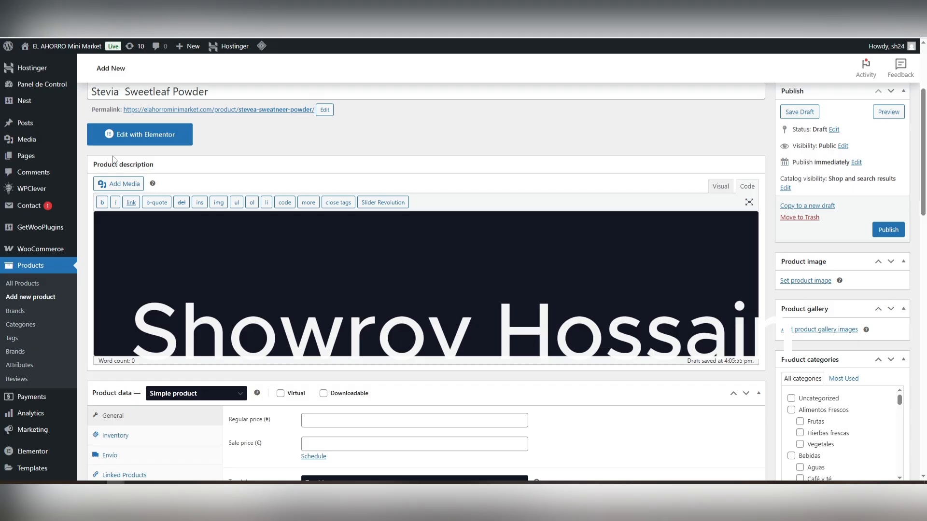
scroll(160, 362, "down", 8)
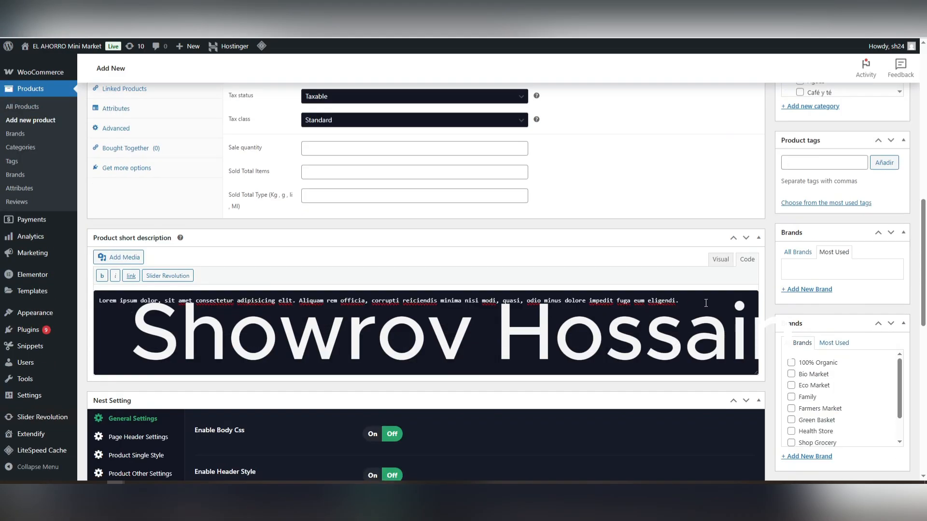
left_click_drag(706, 303, 103, 293)
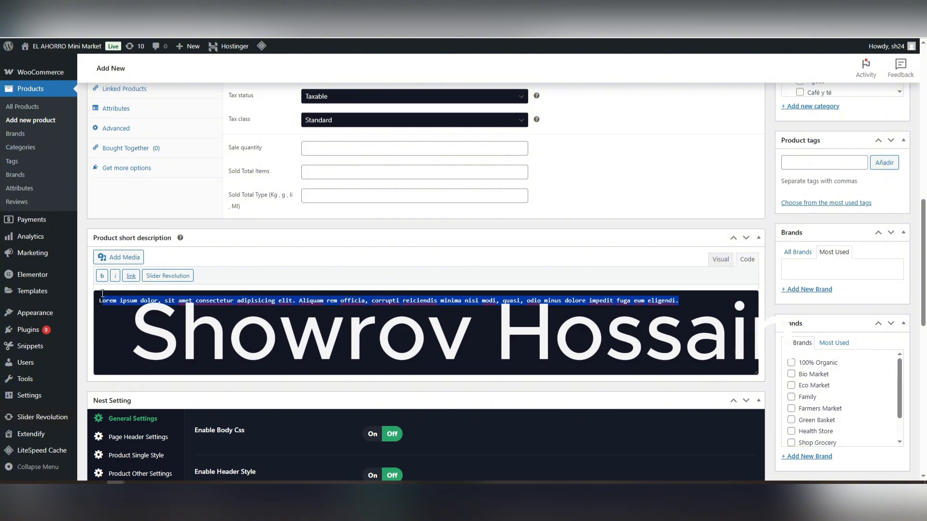
left_click(224, 337)
scroll(224, 337, "up", 12)
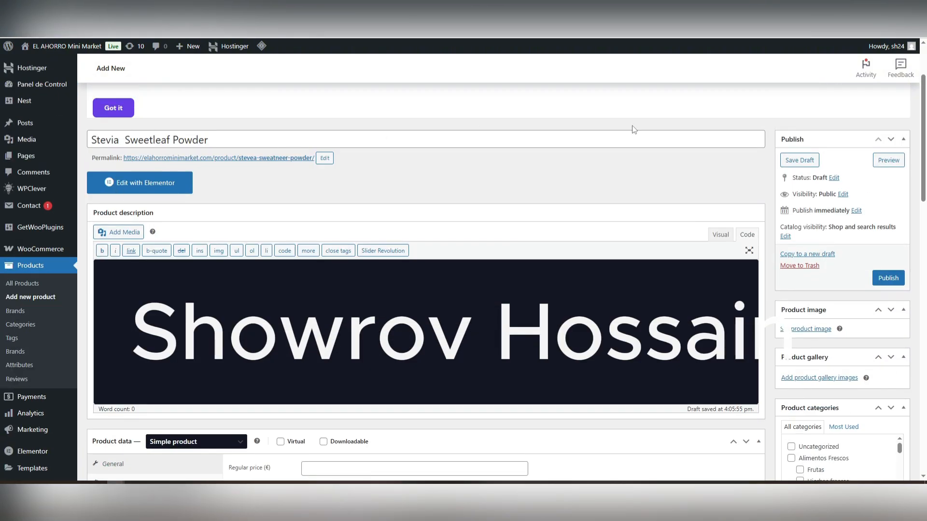
Step: Set the product's regular price to 20 and its sale price to 18 euros
scroll(473, 352, "down", 4)
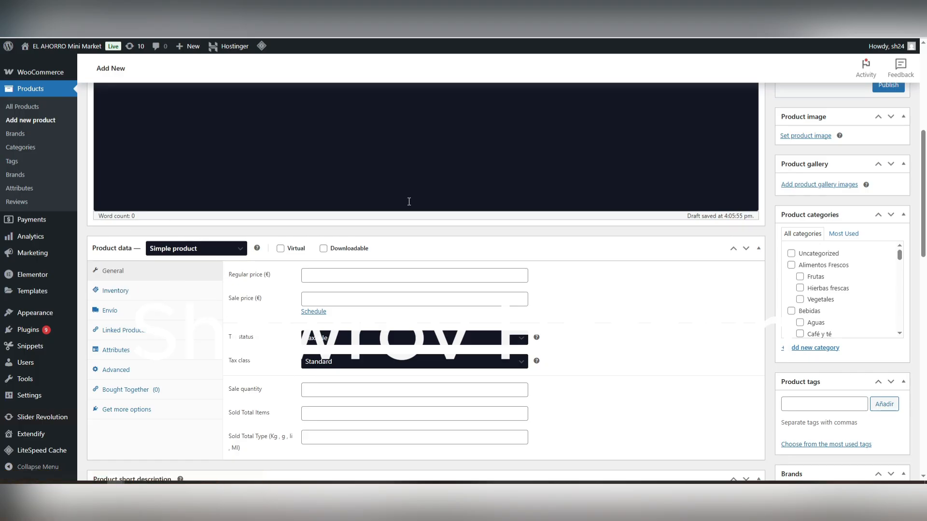
scroll(221, 239, "down", 1)
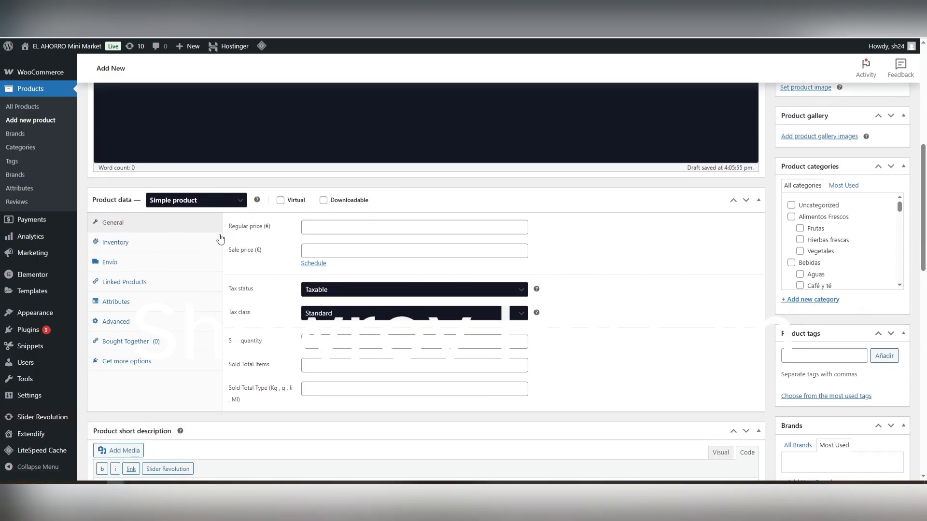
left_click(332, 225)
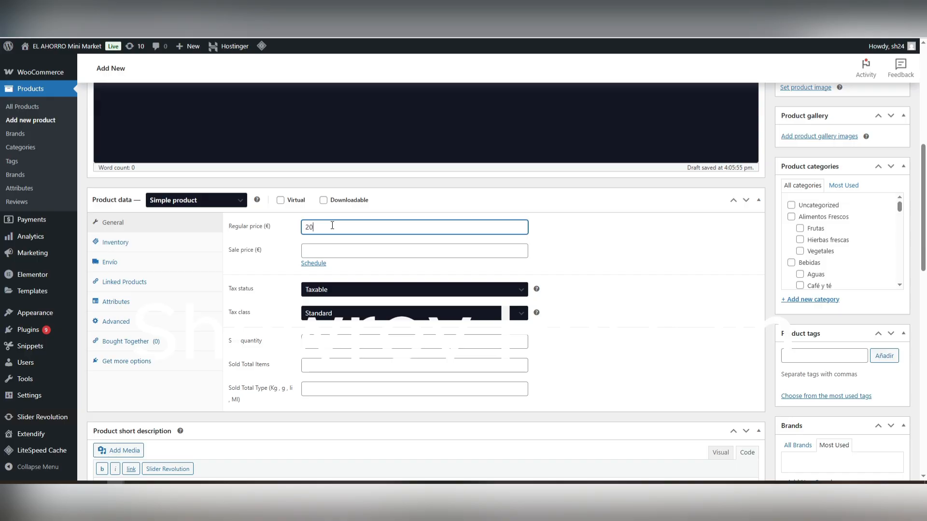
left_click(336, 249)
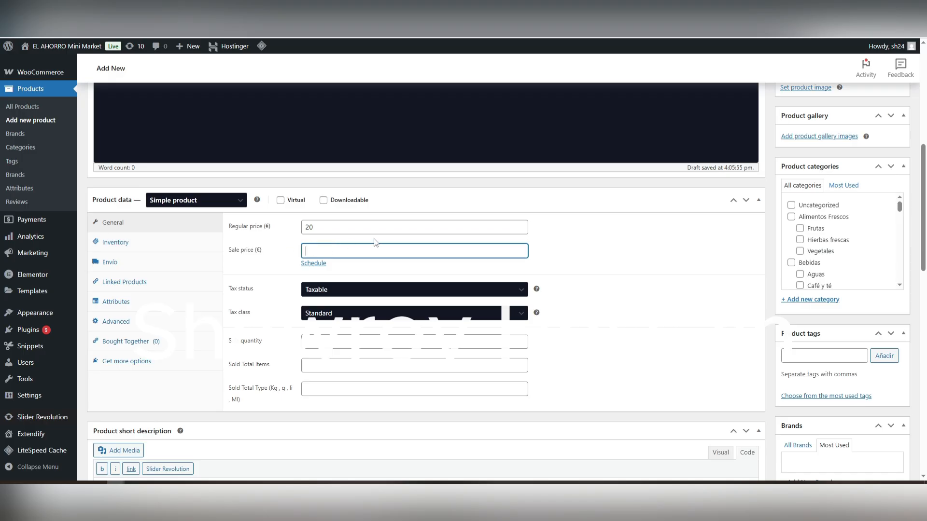
left_click(566, 259)
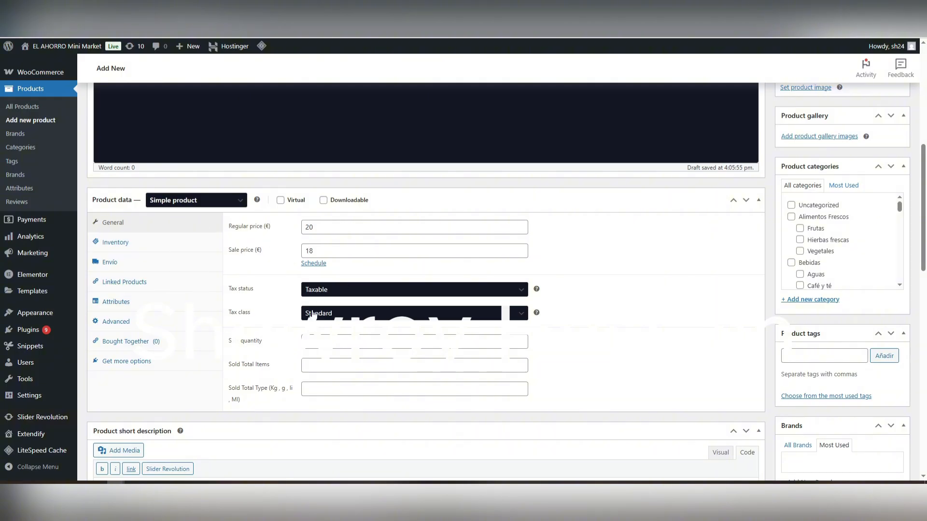
Step: Open the product's inventory settings, check the SKU and GTIN fields, and set the stock status to Out of stock
left_click(152, 246)
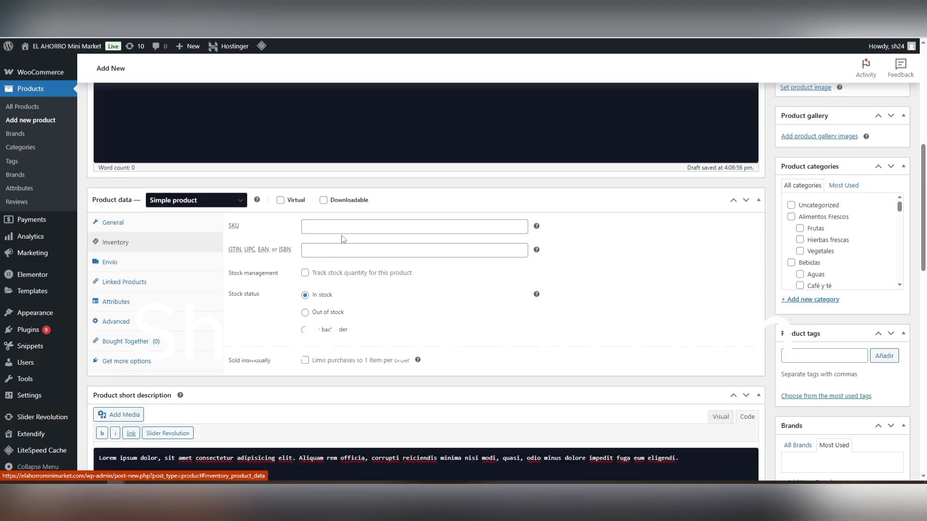
left_click(326, 225)
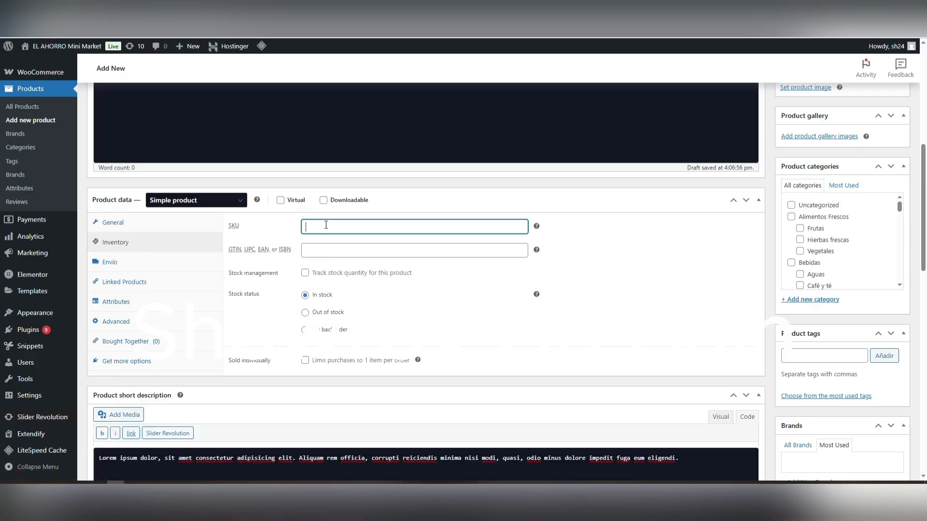
left_click(352, 254)
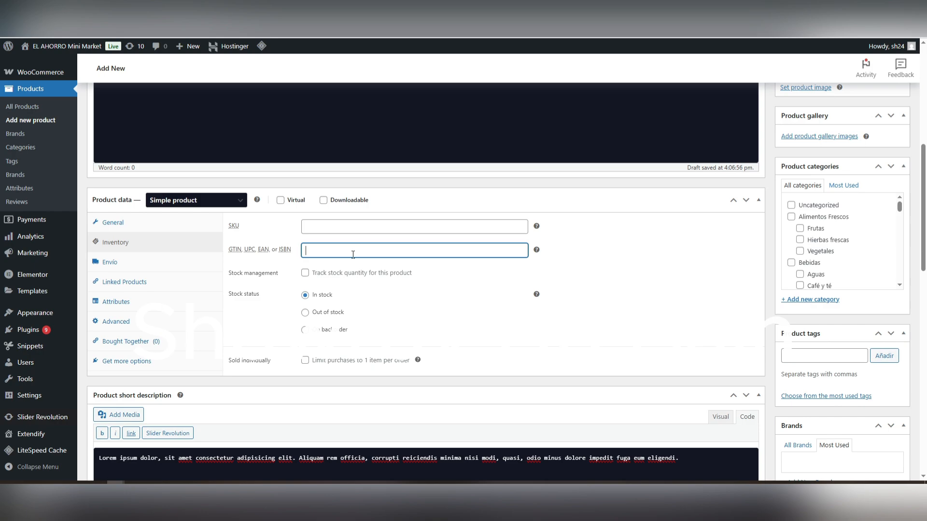
left_click(331, 314)
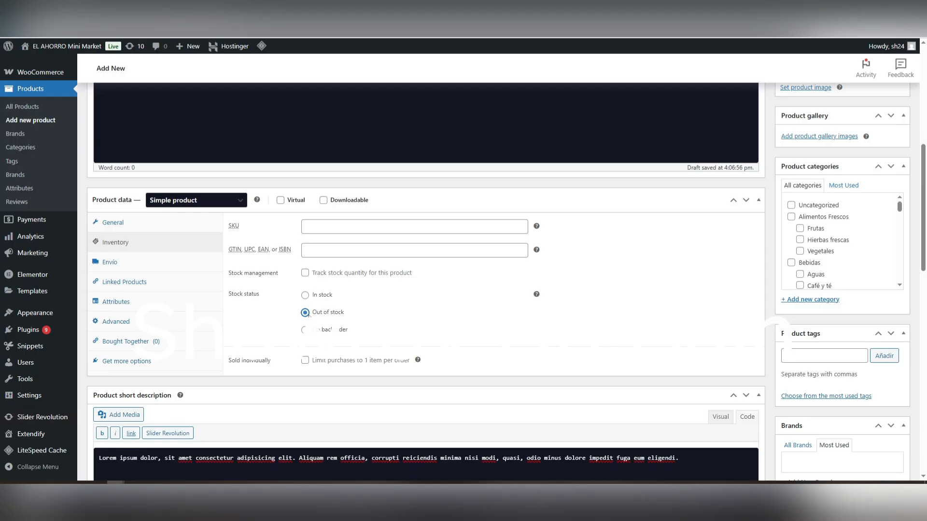
Step: Set the product's stock status to In stock, and go through the weight and dimension fields in its shipping settings
left_click(318, 297)
left_click(141, 267)
left_click(311, 234)
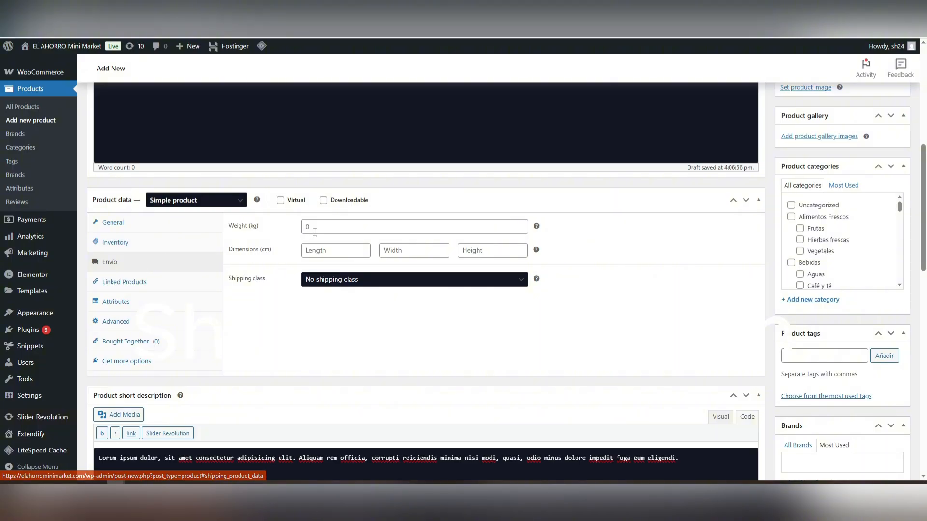
left_click(329, 249)
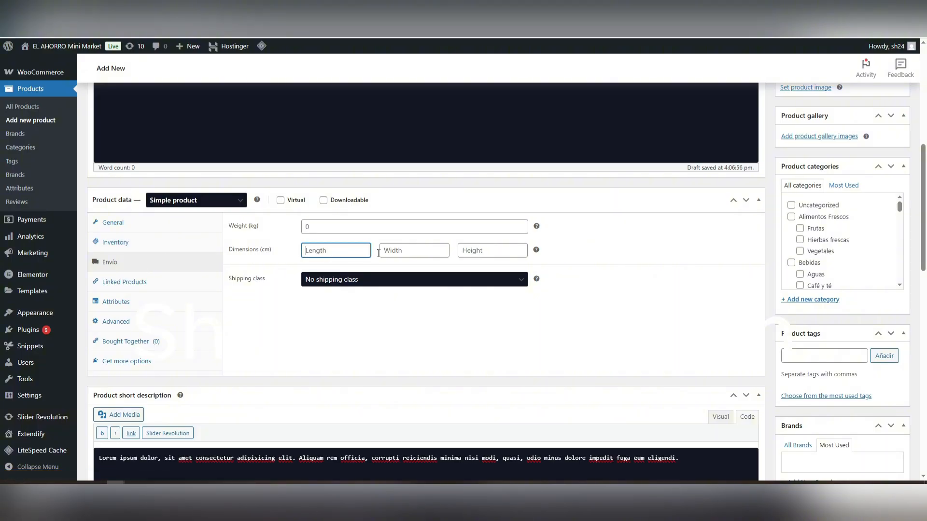
left_click(476, 256)
left_click(414, 250)
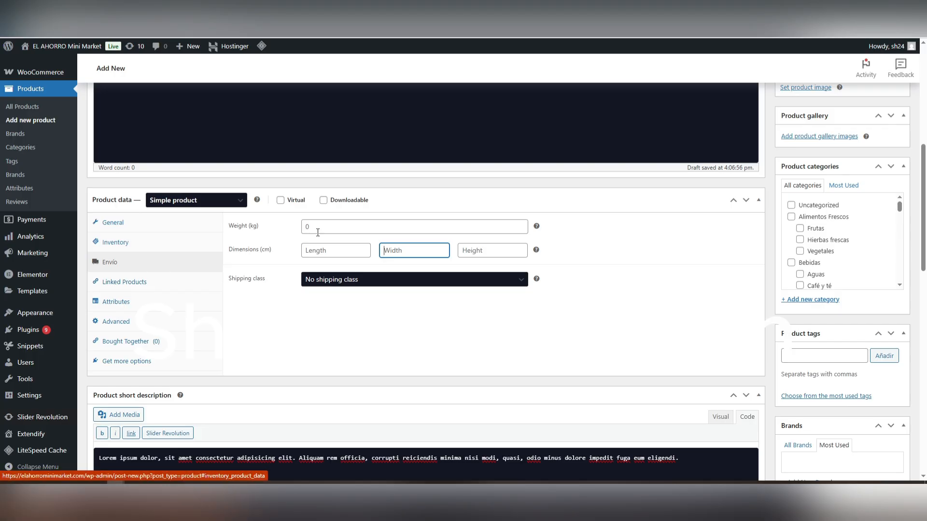
Step: Review the product's linked products and attributes settings, and look over the remaining option sections of the product form
left_click(149, 287)
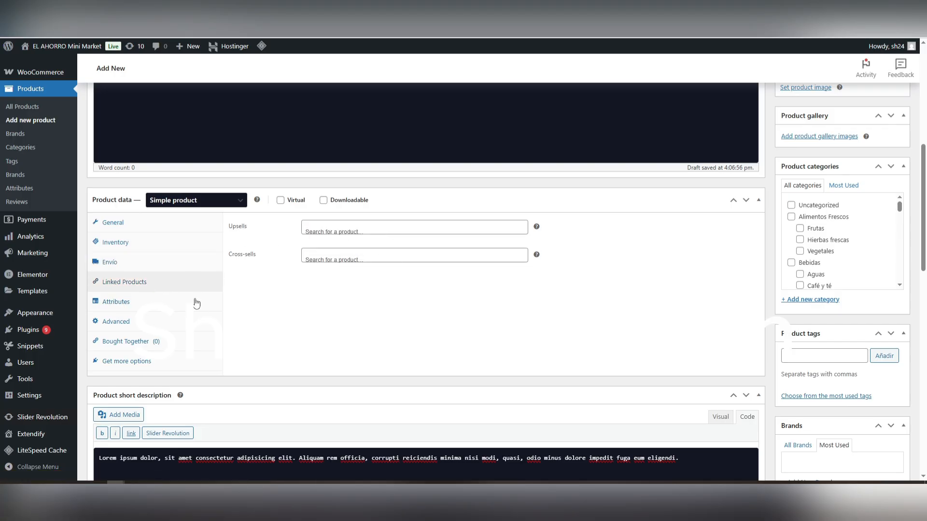
left_click(143, 303)
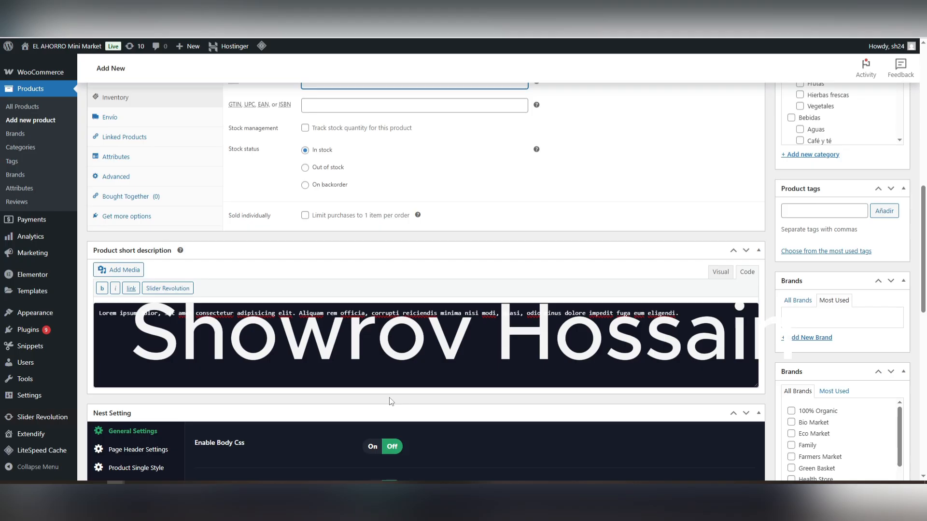
scroll(391, 402, "down", 5)
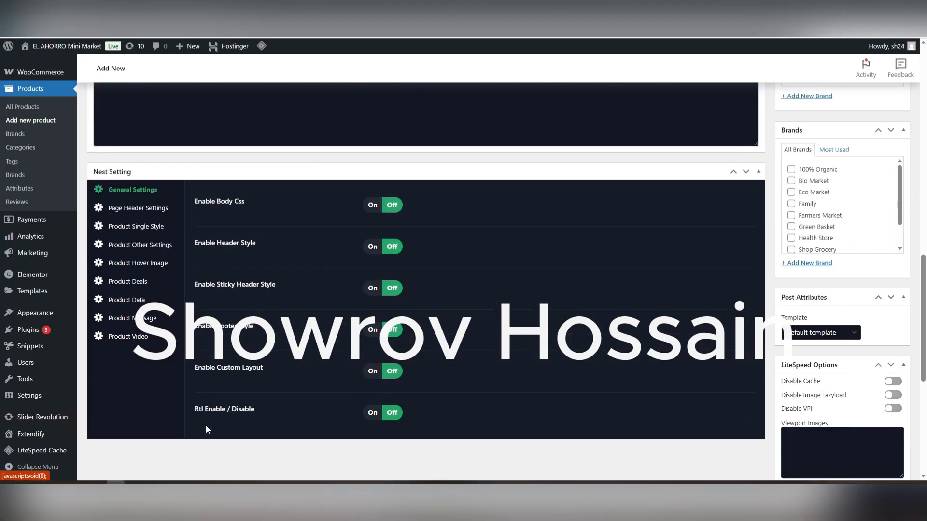
scroll(464, 361, "down", 6)
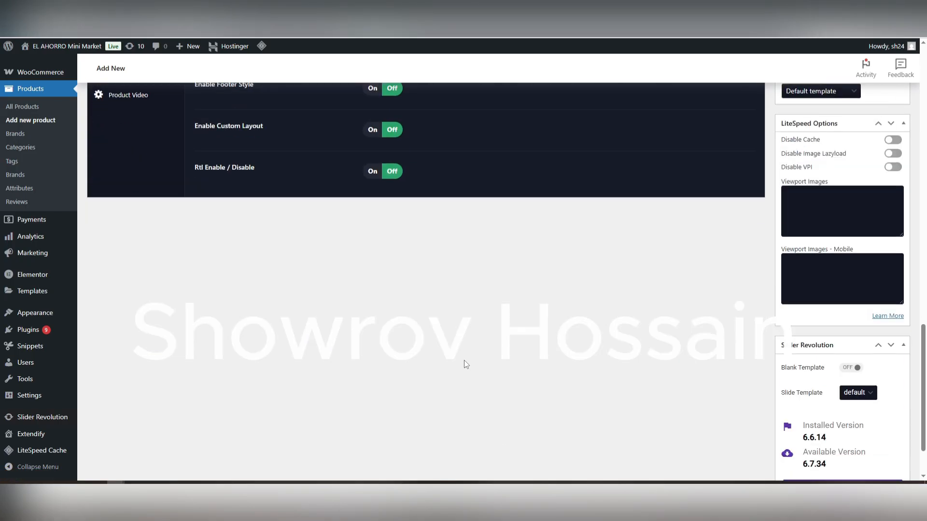
scroll(869, 420, "up", 15)
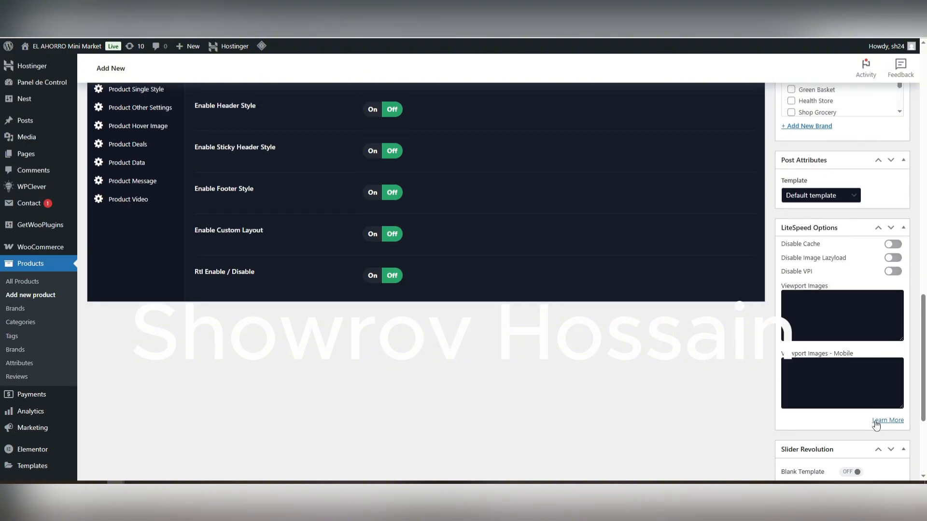
scroll(862, 372, "up", 5)
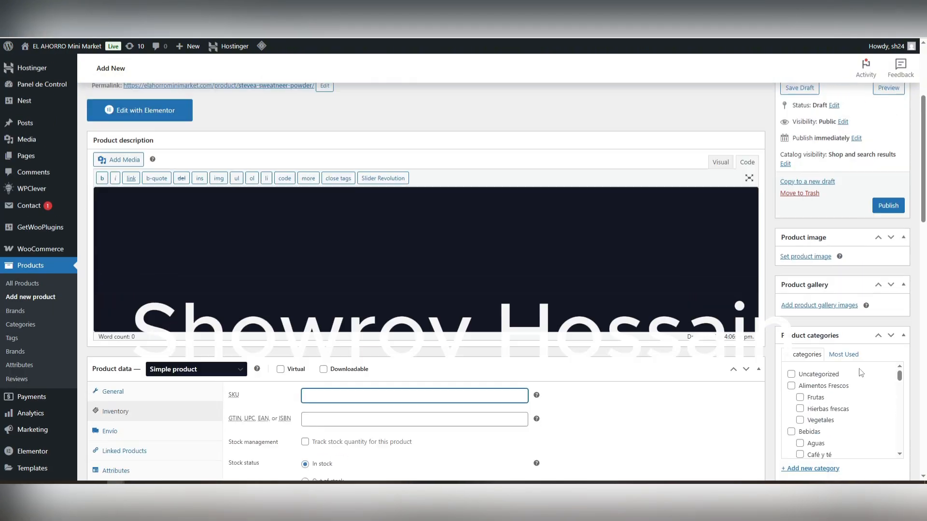
Step: Browse the product categories and try assigning the product to Productos Congelados
scroll(861, 372, "down", 5)
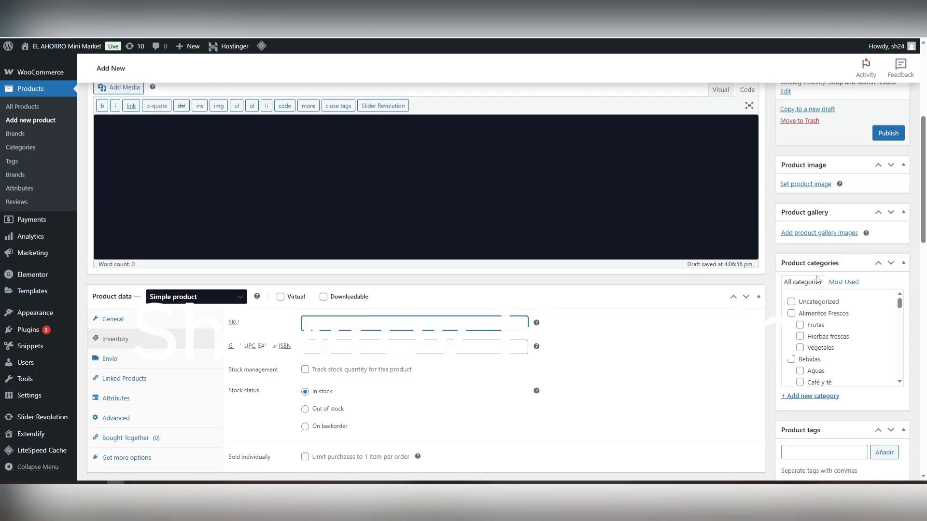
scroll(827, 338, "down", 2)
scroll(827, 337, "down", 3)
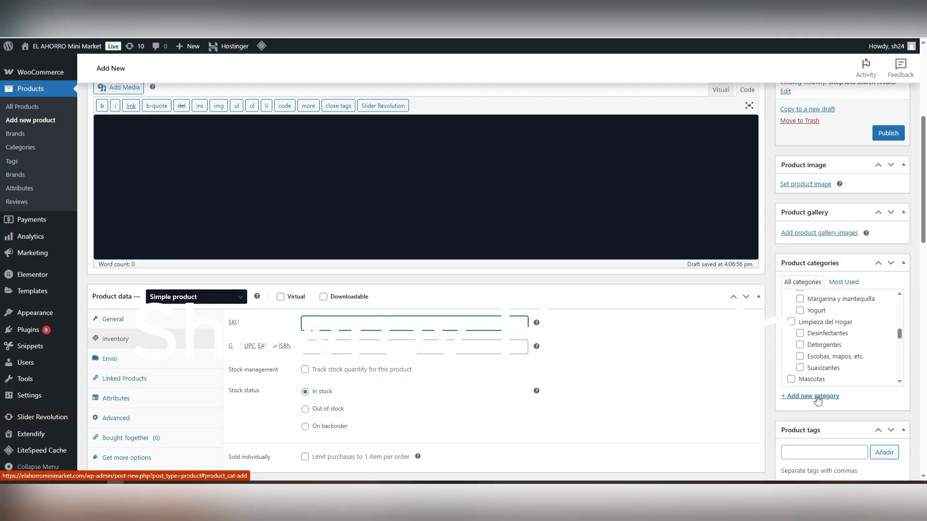
scroll(830, 346, "up", 5)
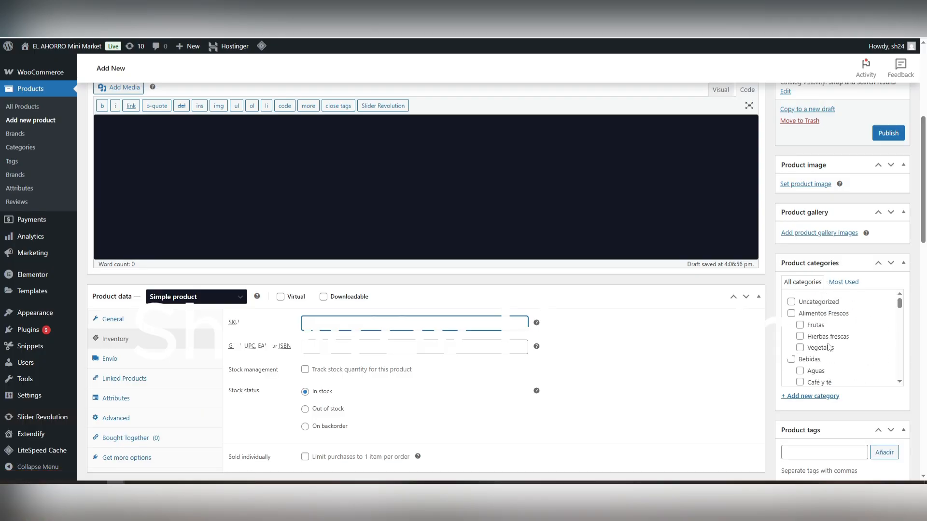
scroll(581, 347, "up", 5)
scroll(730, 389, "down", 5)
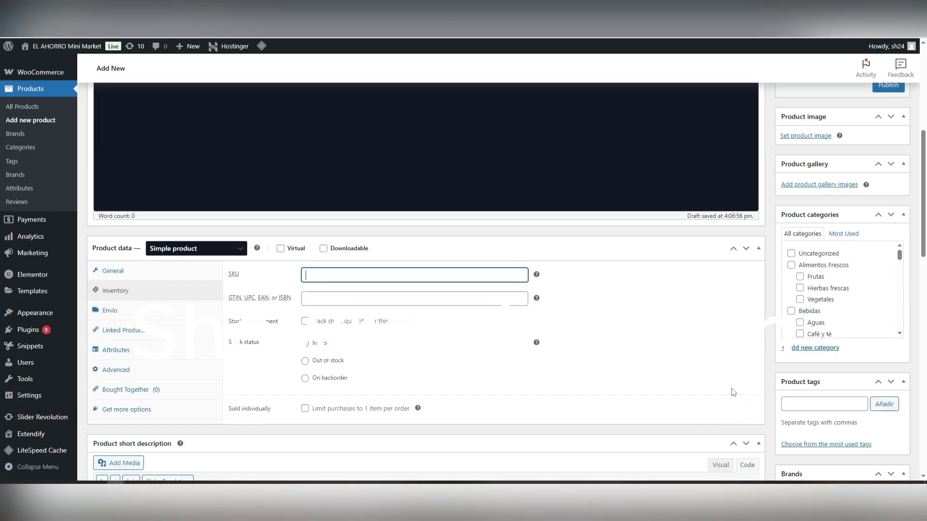
scroll(809, 324, "down", 5)
scroll(810, 323, "down", 3)
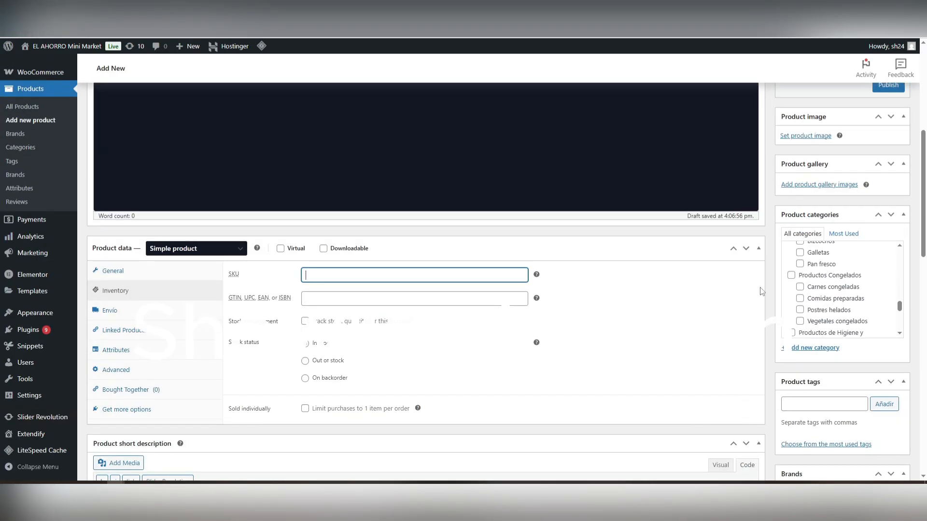
left_click(791, 276)
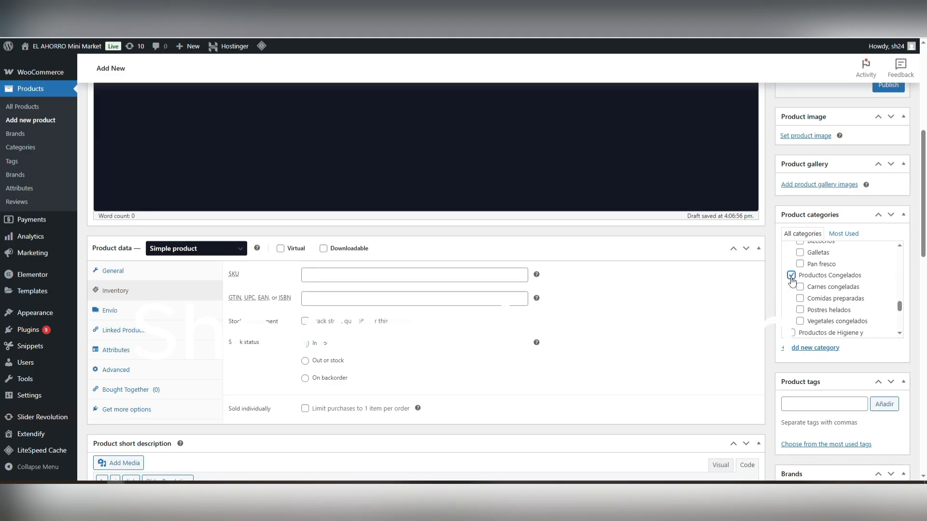
Step: Assign the product to the Alimentos Frescos category and its Frutas subcategory
scroll(811, 309, "up", 10)
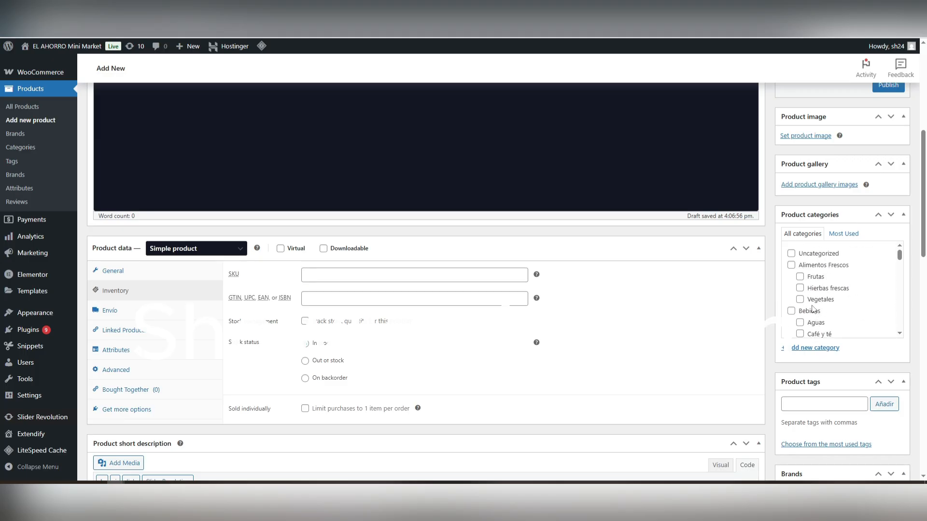
left_click(791, 266)
left_click(801, 278)
Step: Find the Ofertas imperdibles (Hot) category among the product categories and assign the product to it
scroll(829, 313, "down", 10)
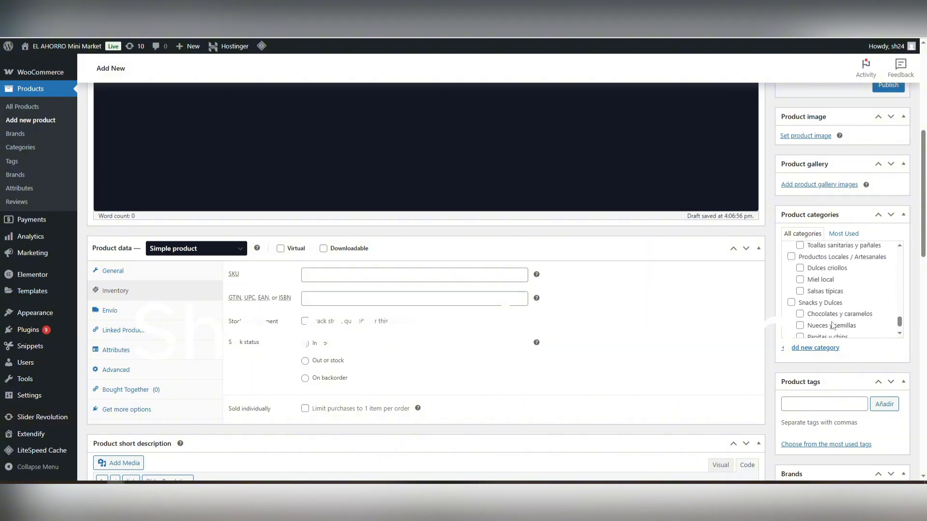
scroll(831, 325, "up", 3)
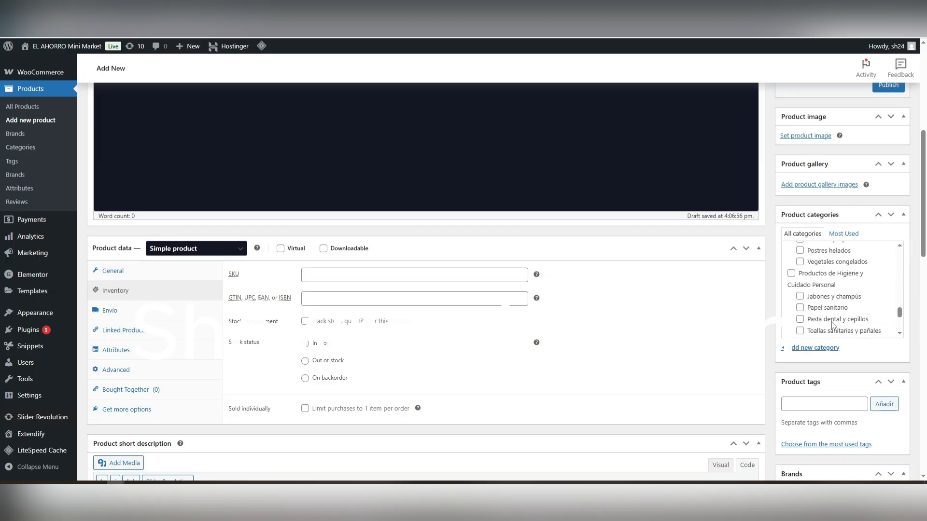
scroll(831, 325, "up", 5)
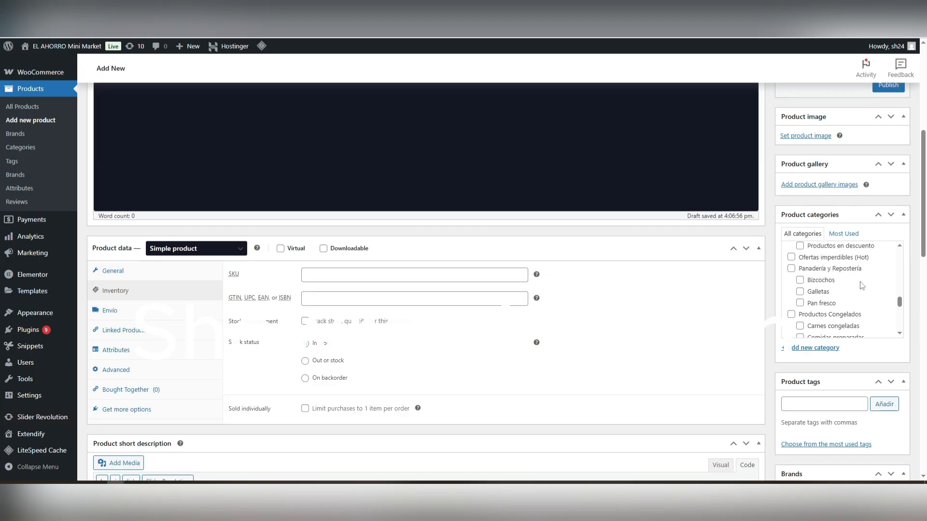
scroll(864, 287, "up", 1)
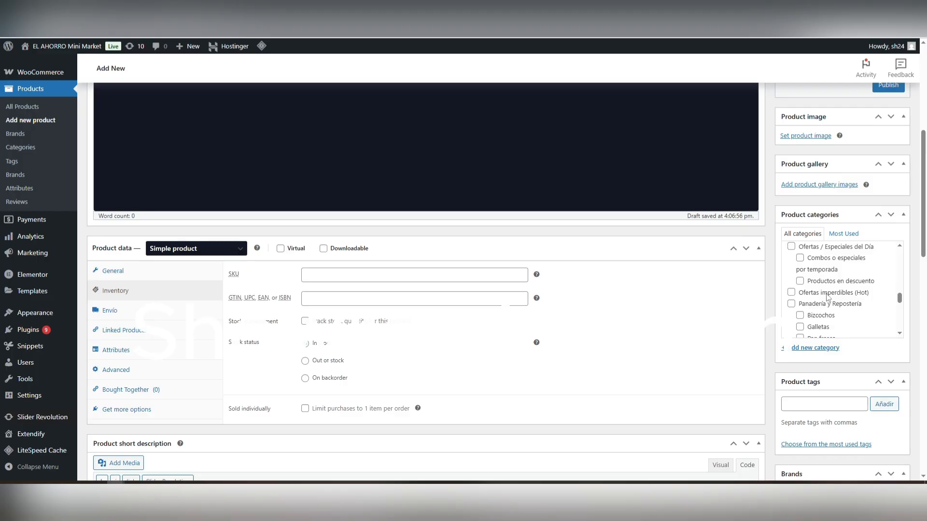
left_click(792, 293)
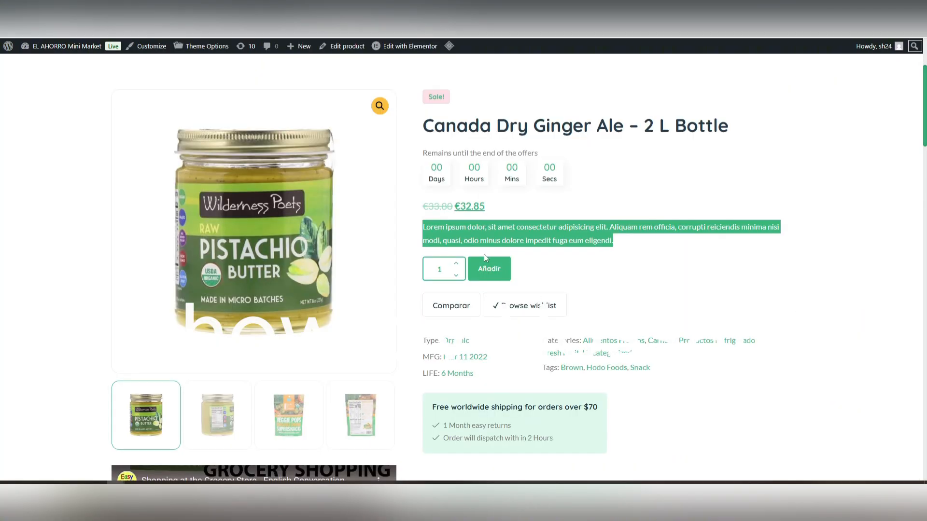
Step: Switch to the storefront and view the Ofertas imperdibles page that corresponds to the assigned category
scroll(484, 253, "up", 3)
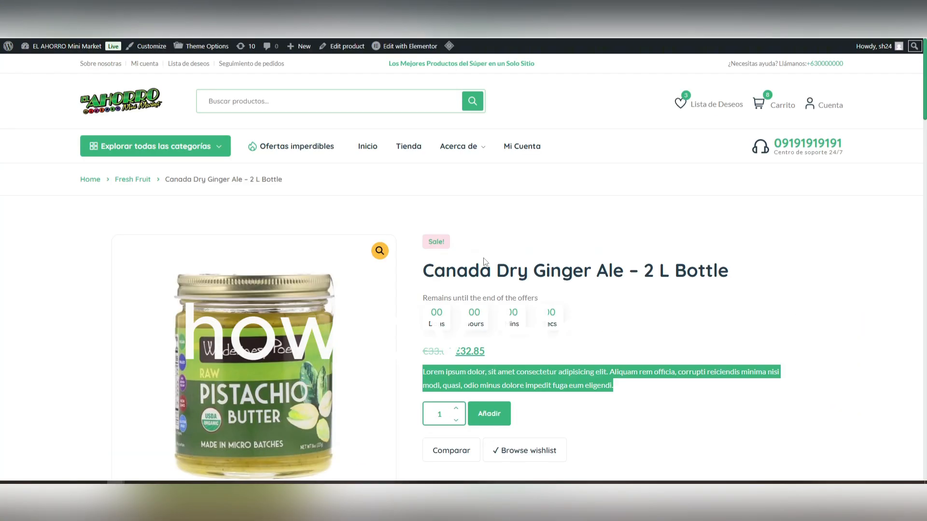
left_click(297, 147)
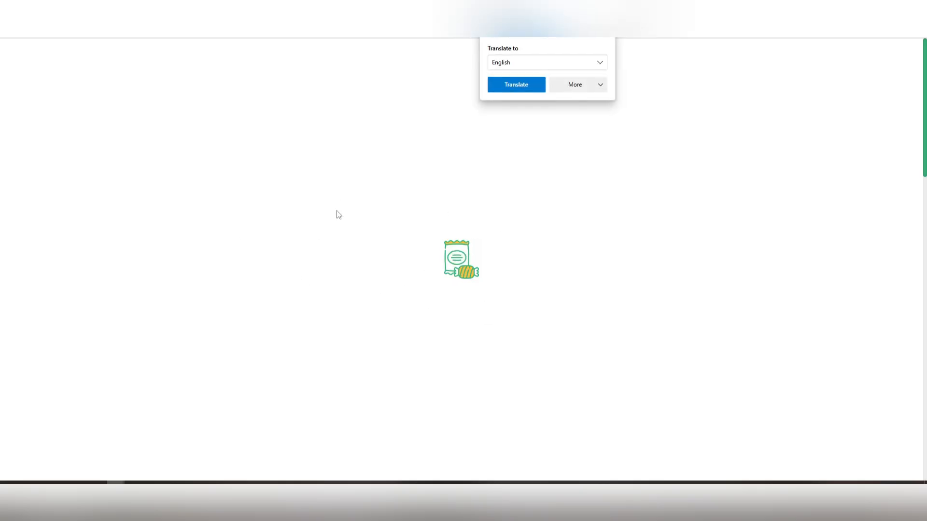
scroll(282, 265, "down", 5)
scroll(320, 310, "up", 5)
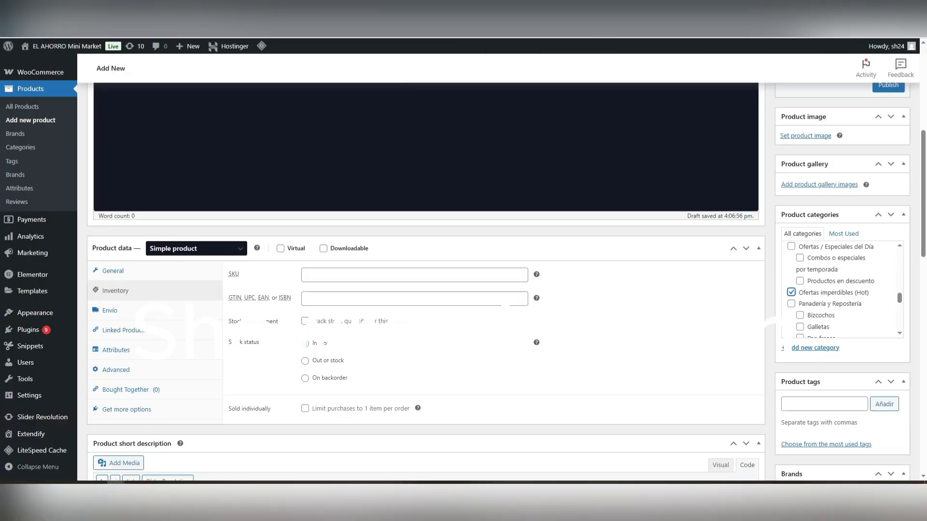
scroll(616, 359, "up", 10)
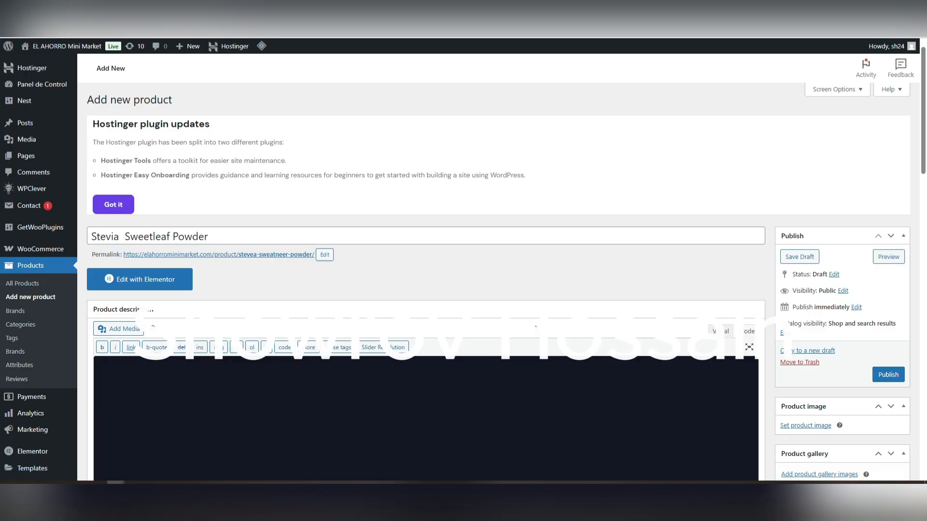
Step: Return to the new product form and recheck the selected product categories
scroll(535, 327, "down", 15)
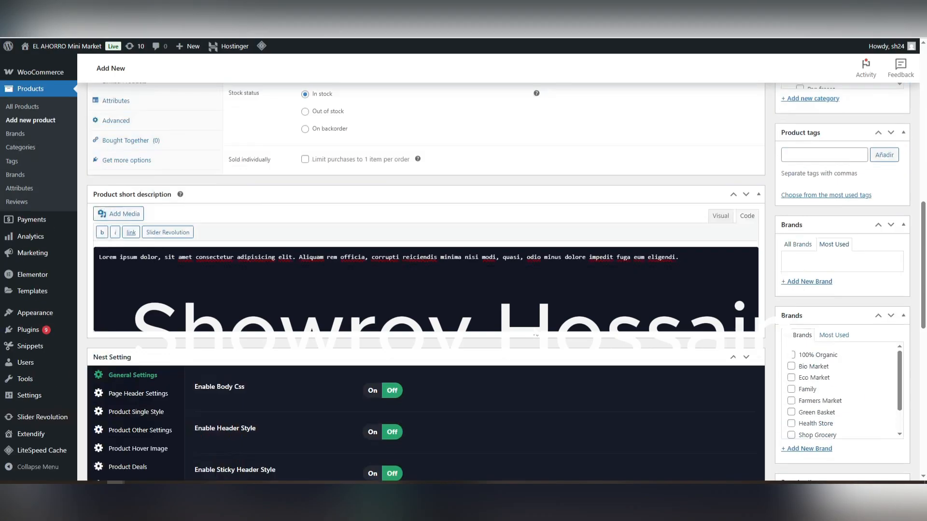
scroll(837, 304, "up", 7)
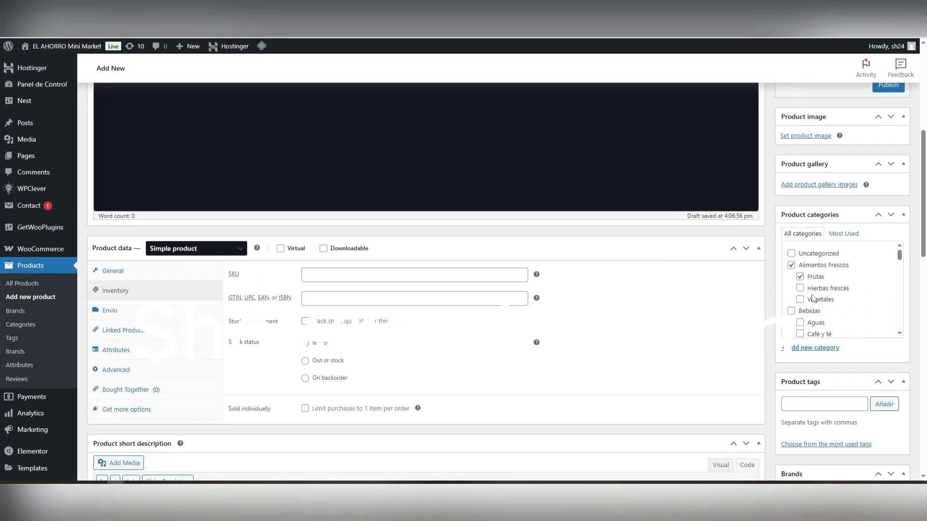
scroll(335, 204, "up", 3)
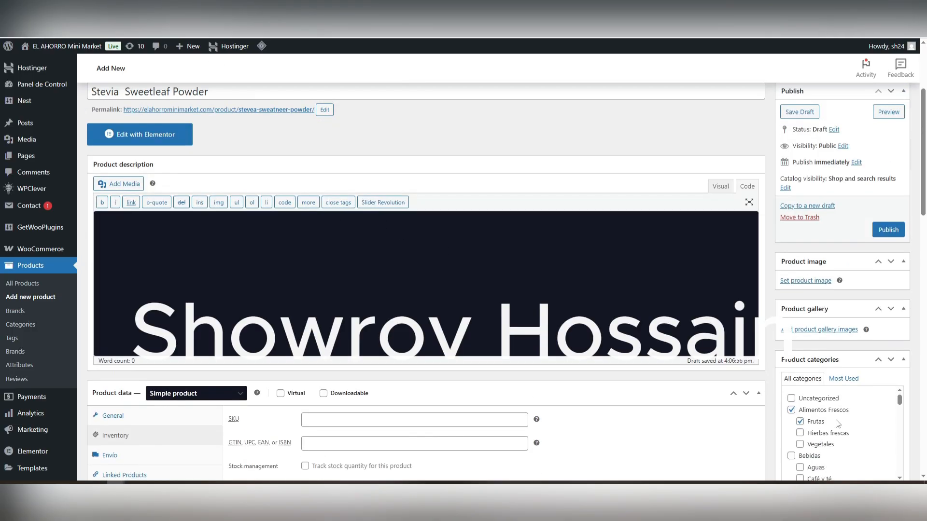
scroll(431, 317, "down", 2)
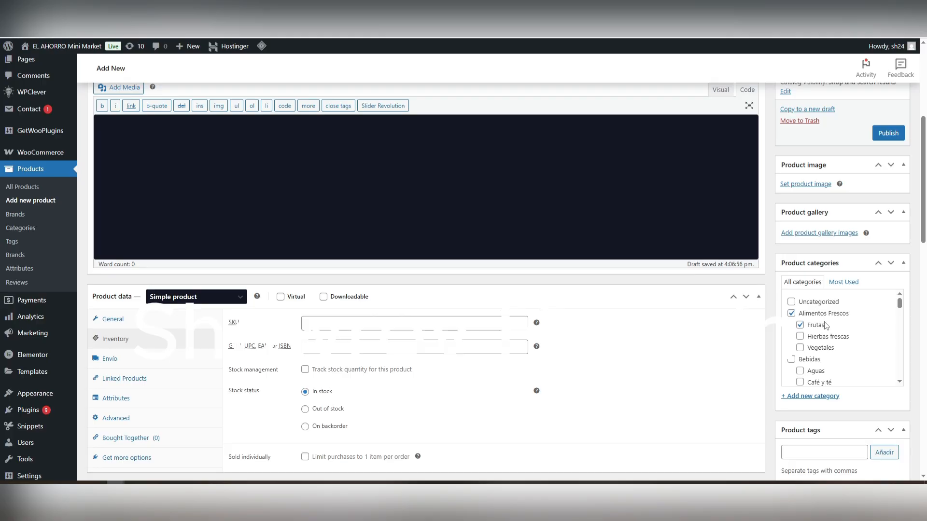
scroll(595, 354, "down", 6)
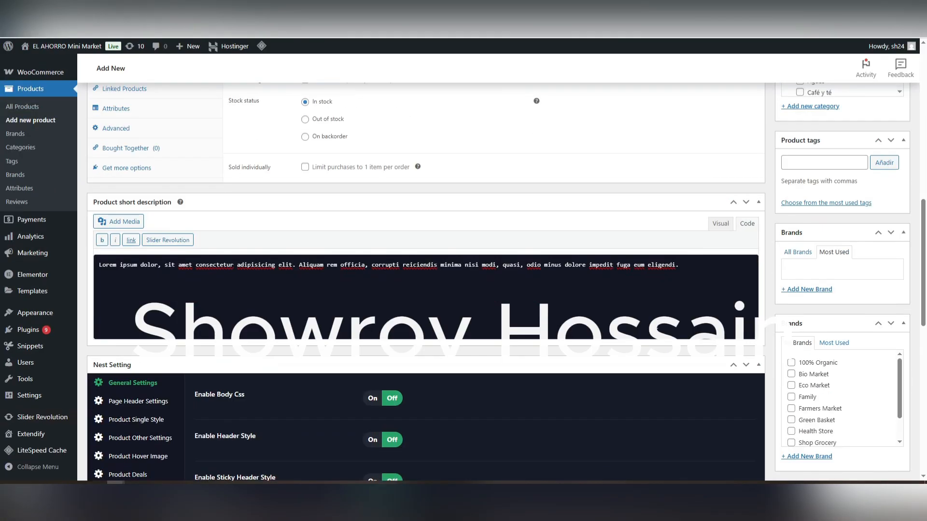
scroll(661, 328, "up", 1)
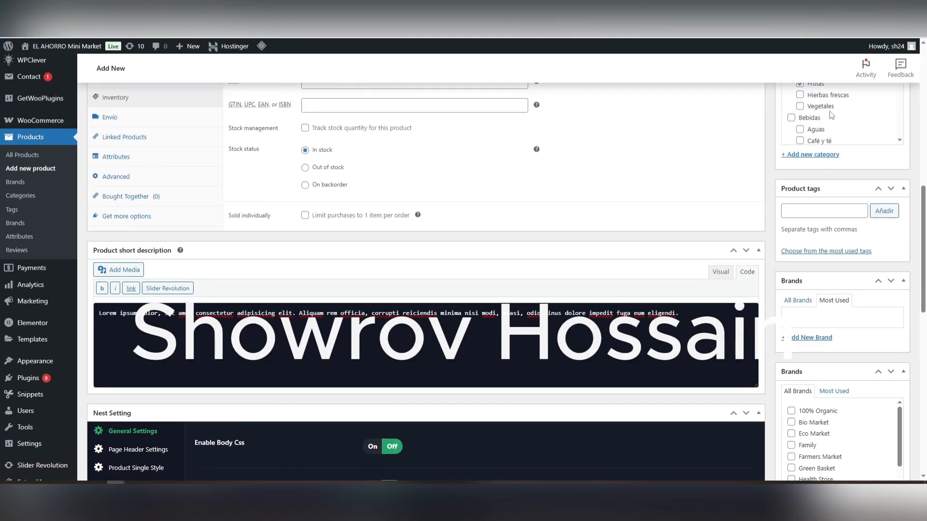
Step: Check the product tags field and look through the list of available brands
left_click(819, 215)
scroll(866, 309, "down", 5)
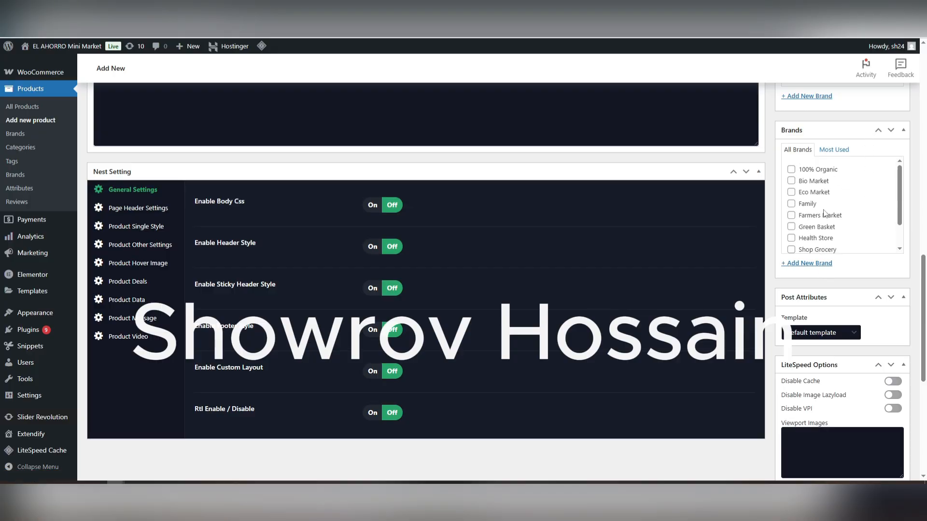
scroll(823, 214, "down", 1)
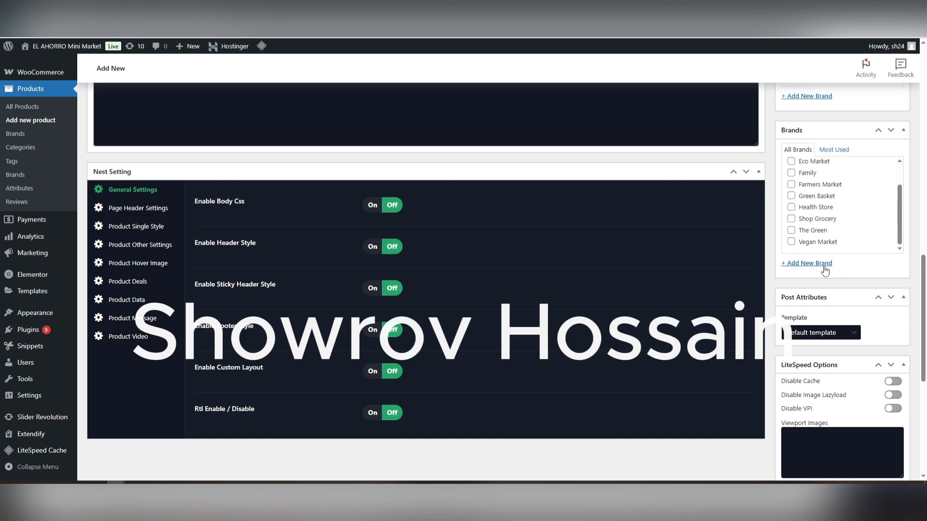
scroll(826, 264, "up", 7)
scroll(829, 262, "up", 4)
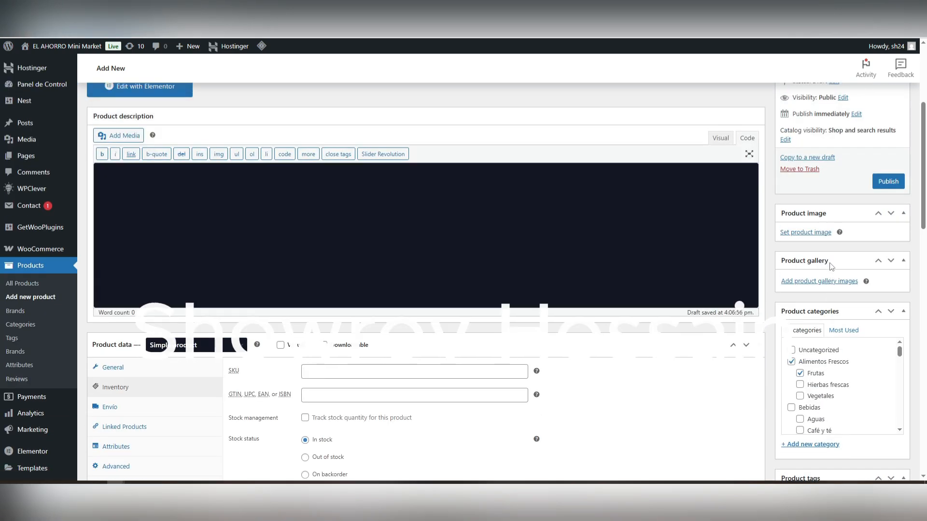
Step: Look over the remaining sections of the new product form, from the product data through the Slider Revolution settings
scroll(802, 185, "up", 4)
scroll(780, 215, "down", 8)
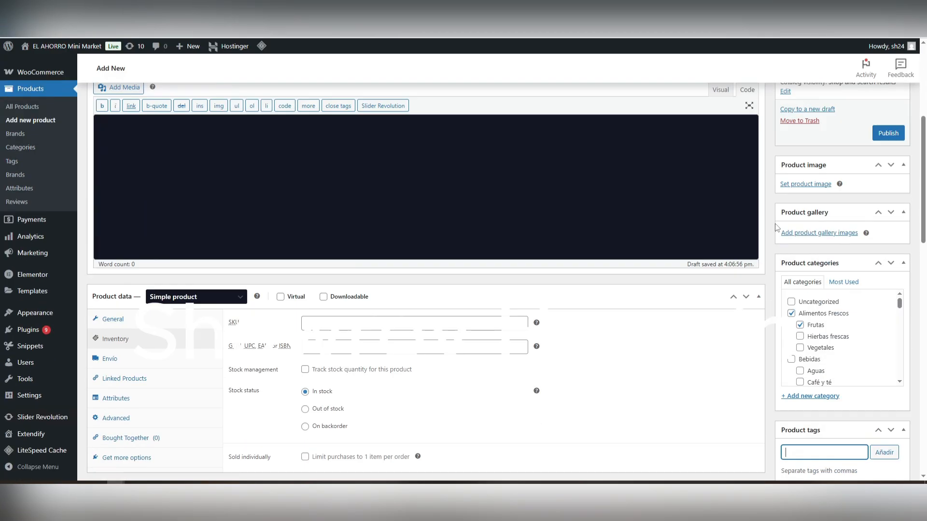
scroll(700, 275, "down", 11)
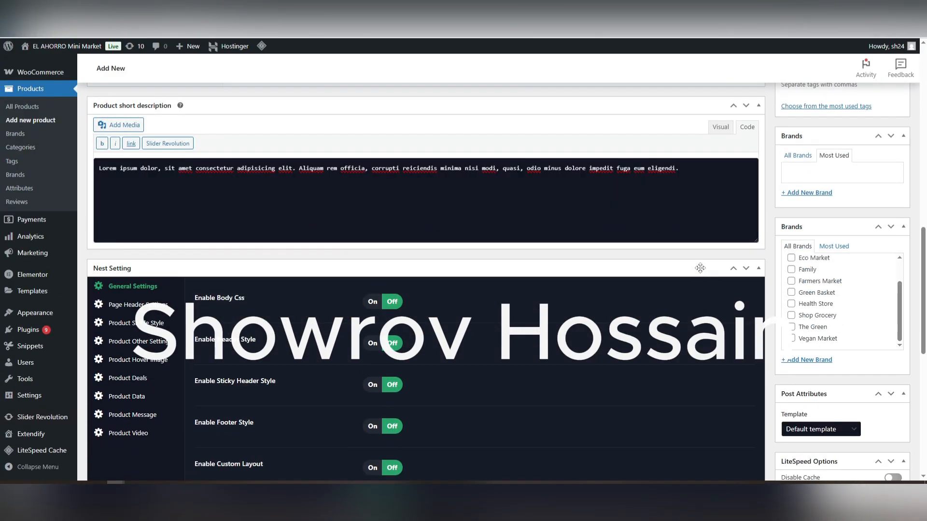
scroll(700, 267, "down", 3)
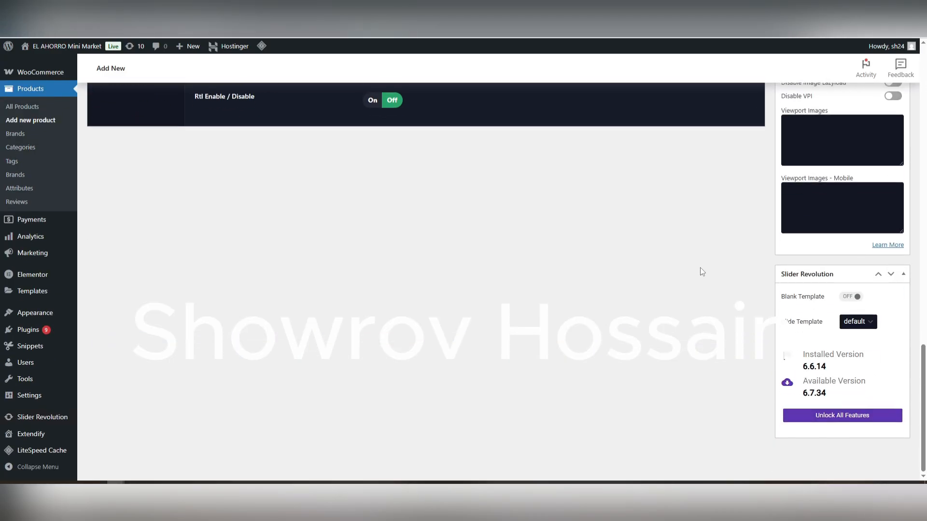
scroll(700, 268, "up", 4)
scroll(700, 268, "down", 4)
scroll(700, 267, "up", 20)
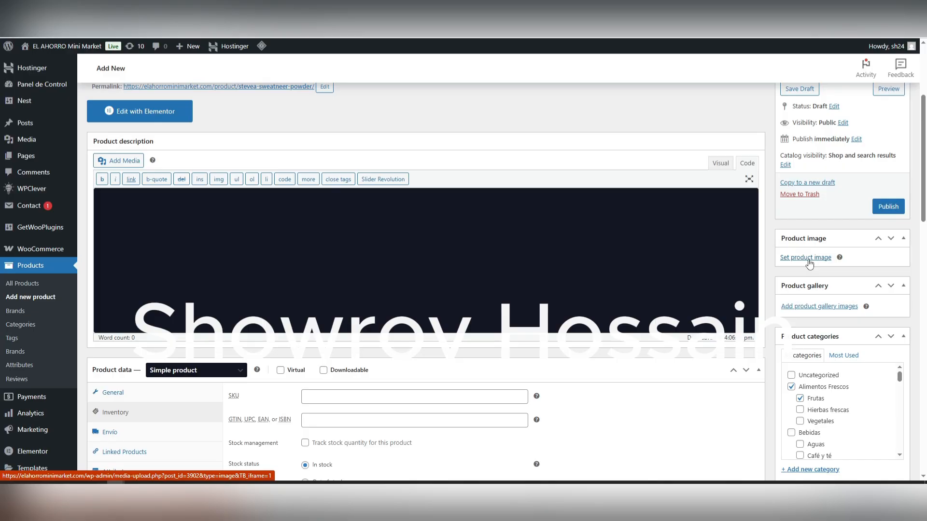
Step: Upload product-15-1.jpg, product-15-2.jpg, product-16-1.jpg and product-16-2.jpg from the New folder directory through the product image dialog
left_click(809, 259)
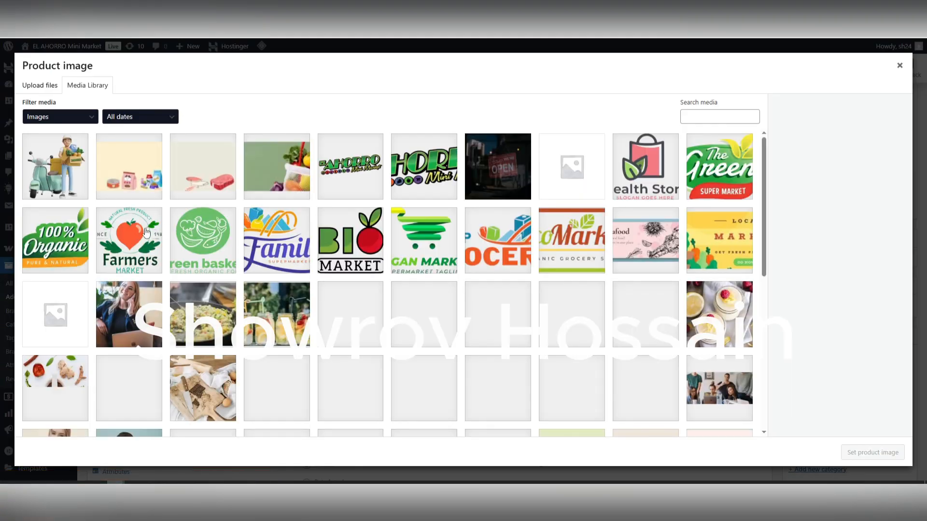
left_click(51, 91)
left_click(442, 241)
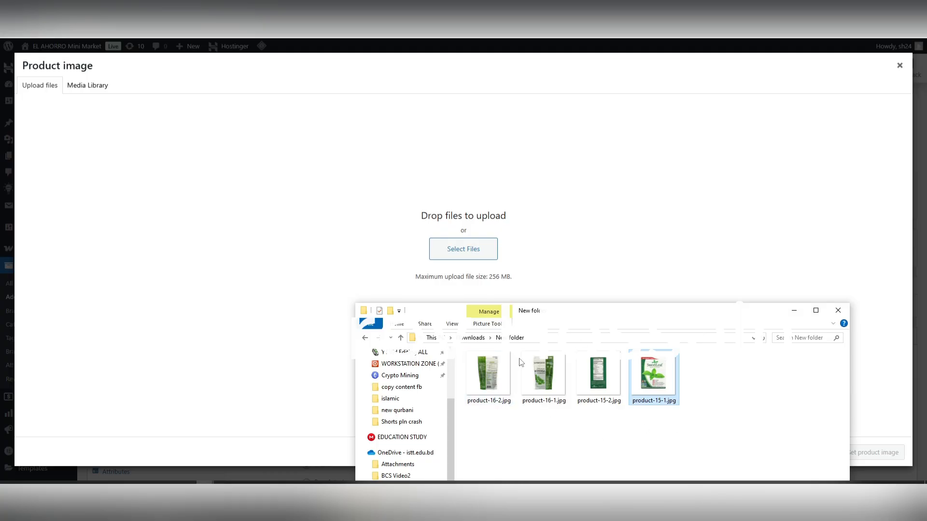
left_click_drag(711, 413, 437, 245)
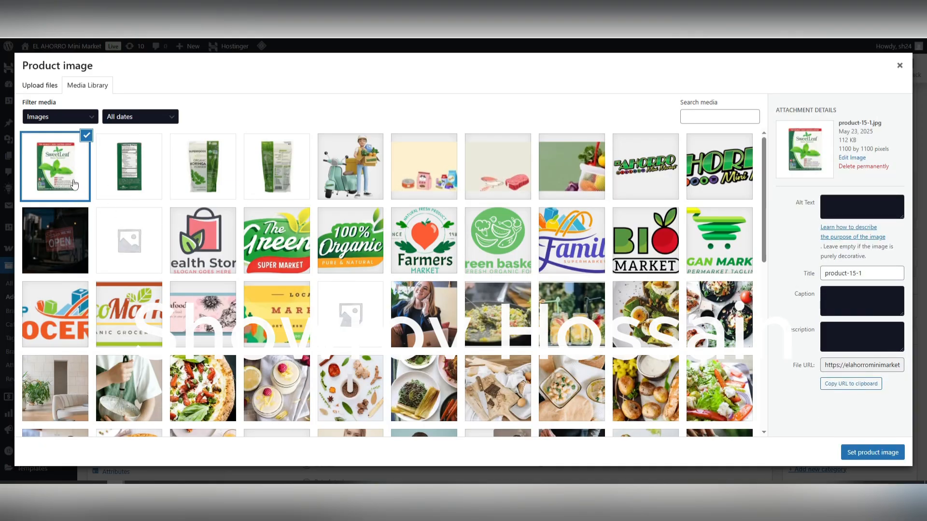
Step: Choose product-15-1.jpg from the media library and set it as the product image
left_click(128, 172)
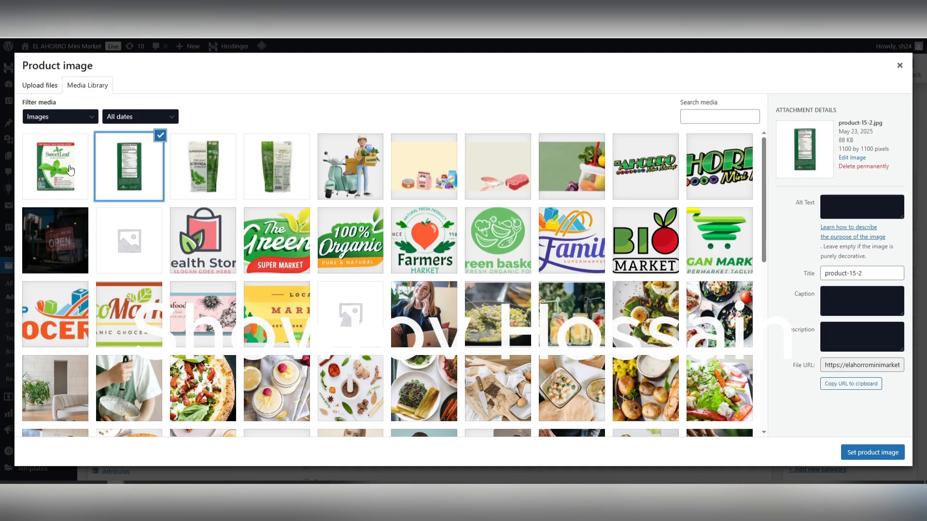
left_click(70, 173)
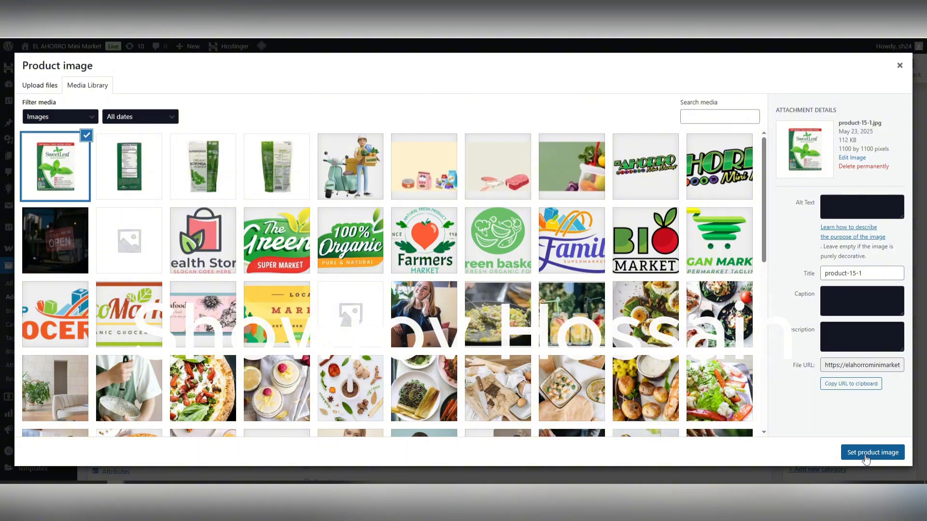
left_click(865, 458)
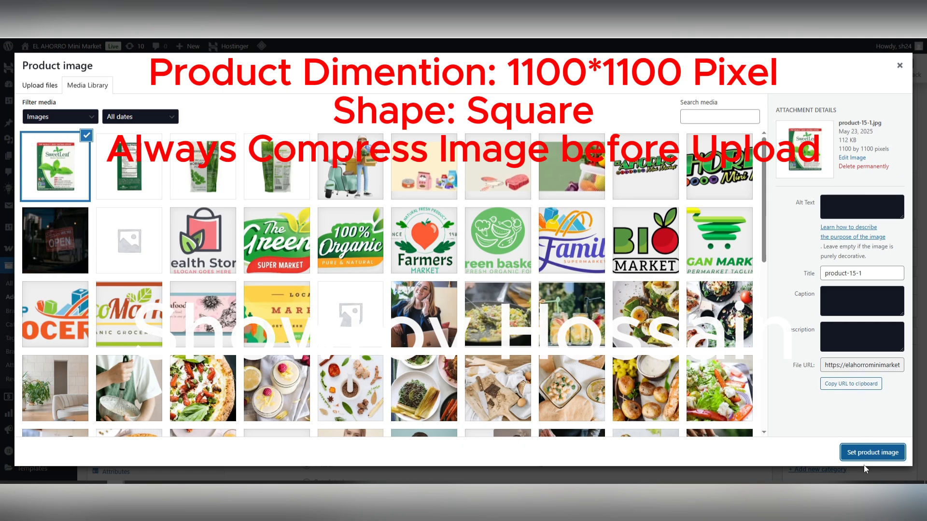
left_click(873, 452)
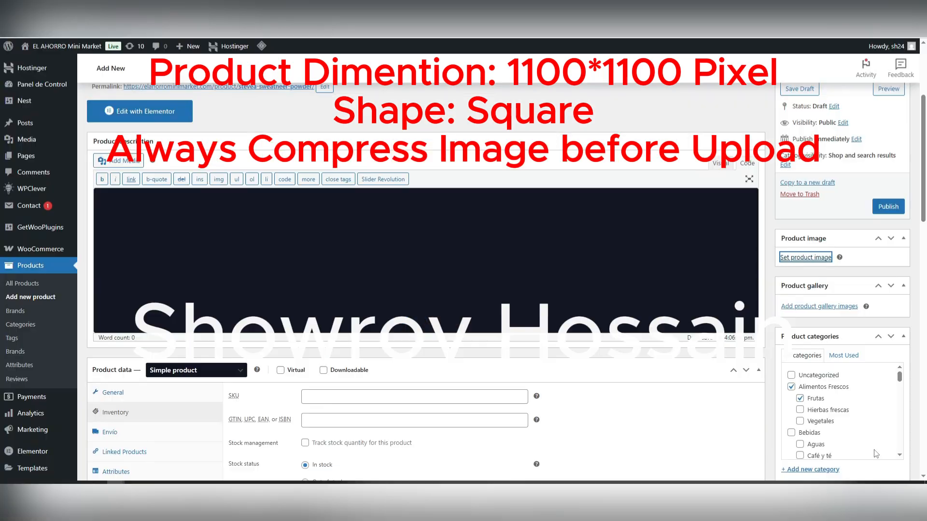
Step: Check the product image in the form and locate the option for adding product gallery images
scroll(752, 394, "down", 2)
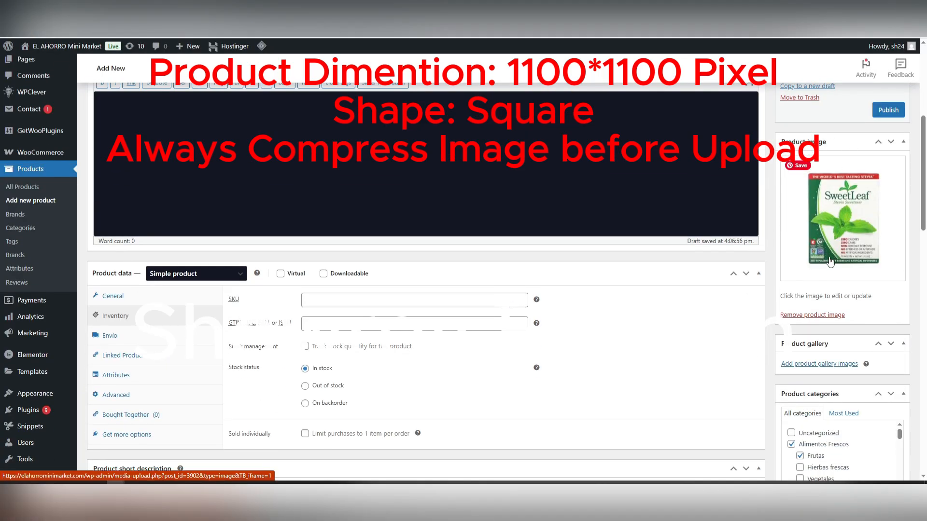
scroll(721, 321, "down", 4)
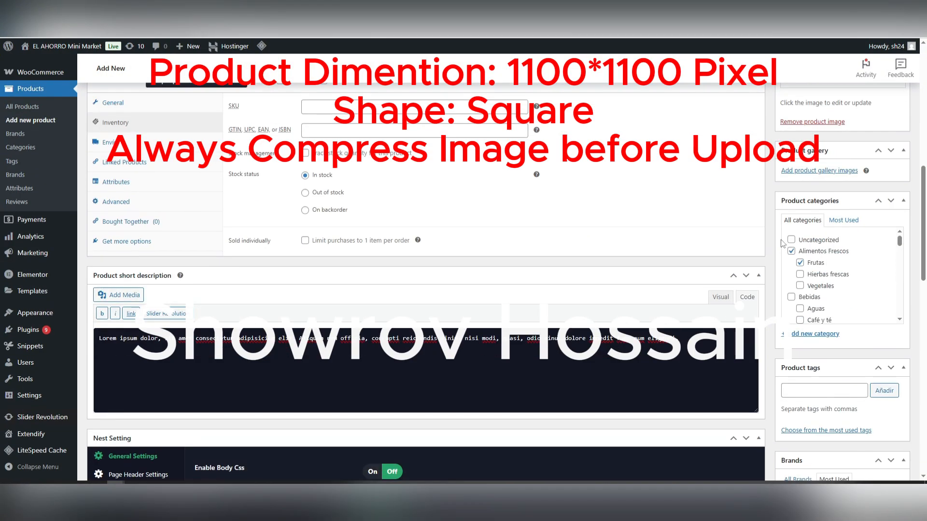
scroll(782, 205, "up", 1)
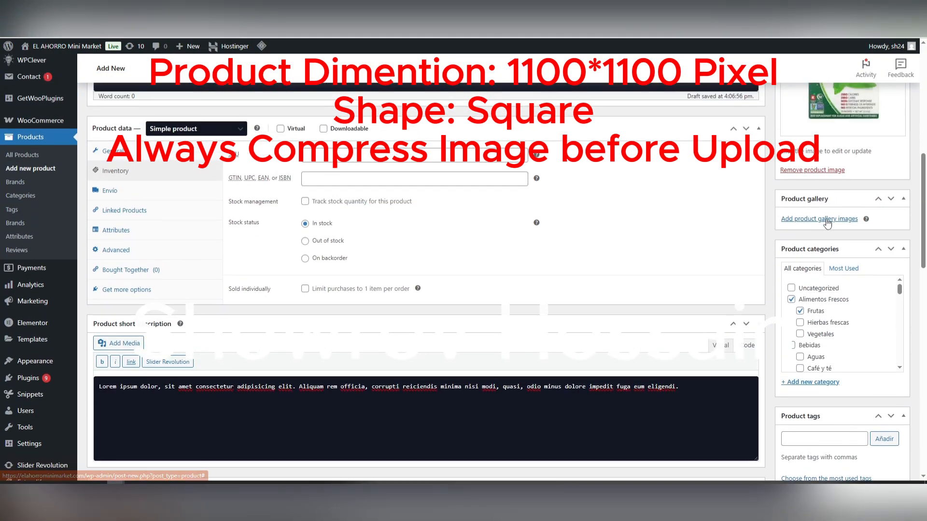
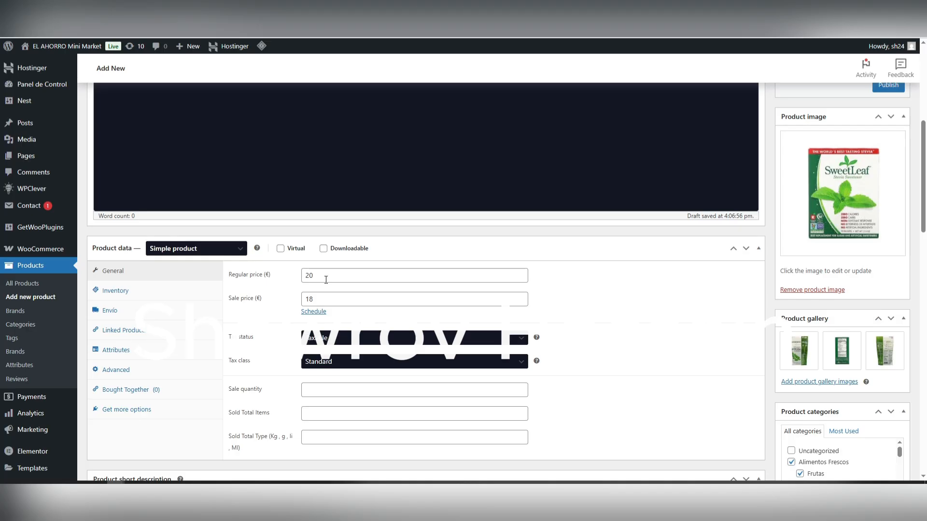
Step: Review the regular price, sale price and sale quantity fields in the general product data
left_click(367, 282)
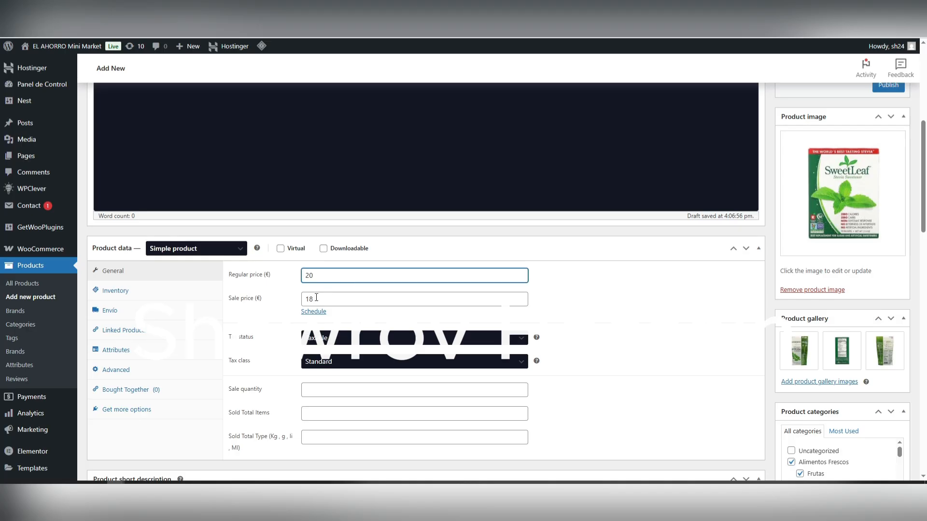
left_click(337, 297)
scroll(276, 312, "down", 2)
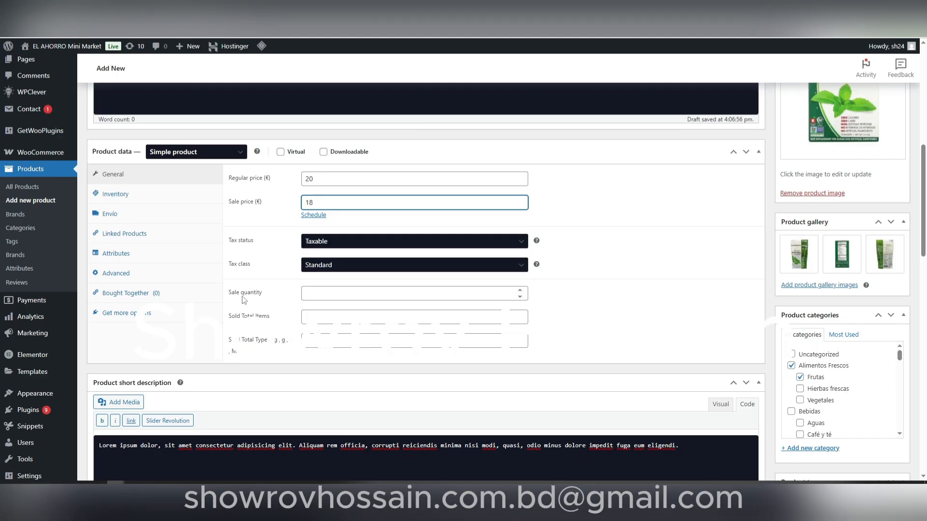
left_click(320, 299)
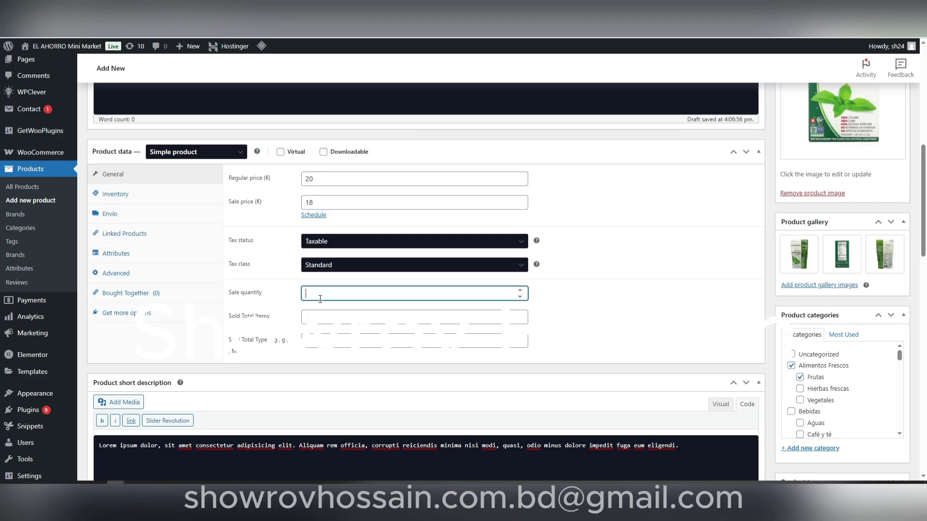
left_click(271, 303)
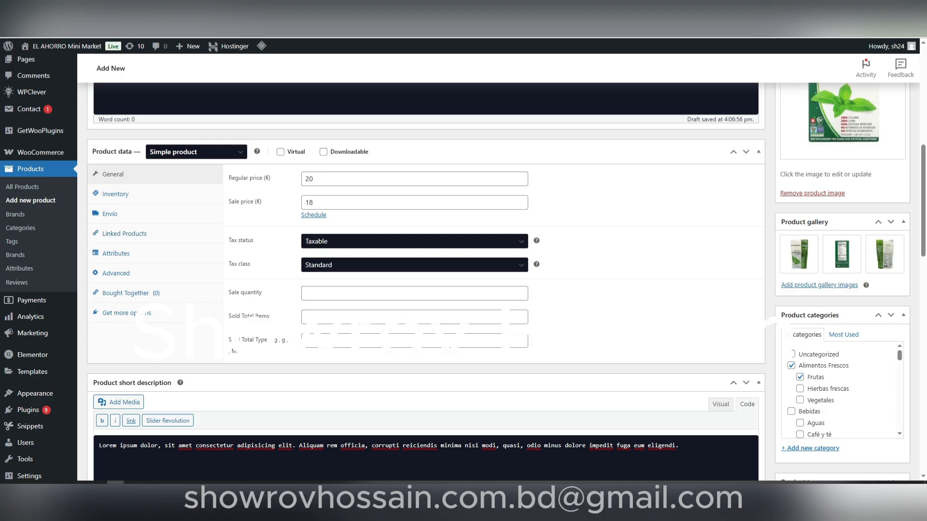
Step: Look through the product's inventory, shipping (Envío), linked products and attributes settings, returning to the shipping settings
left_click(128, 199)
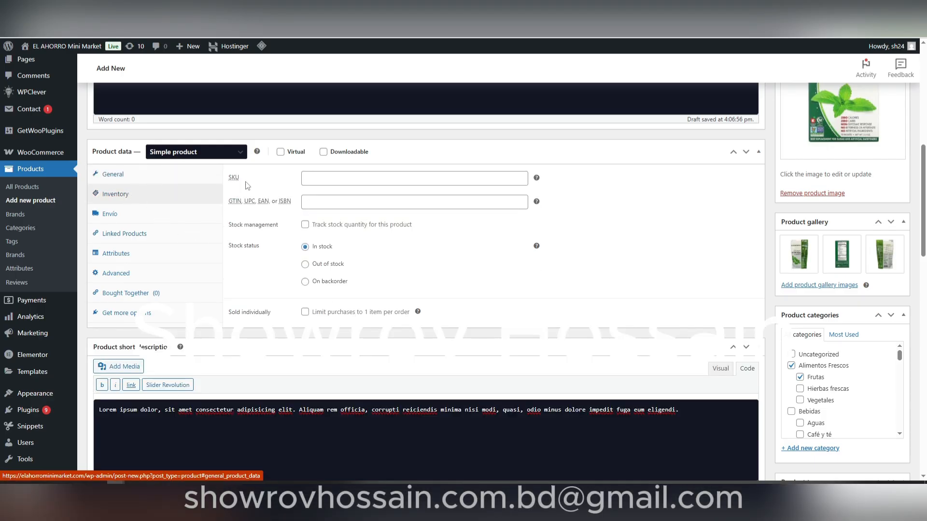
left_click(312, 181)
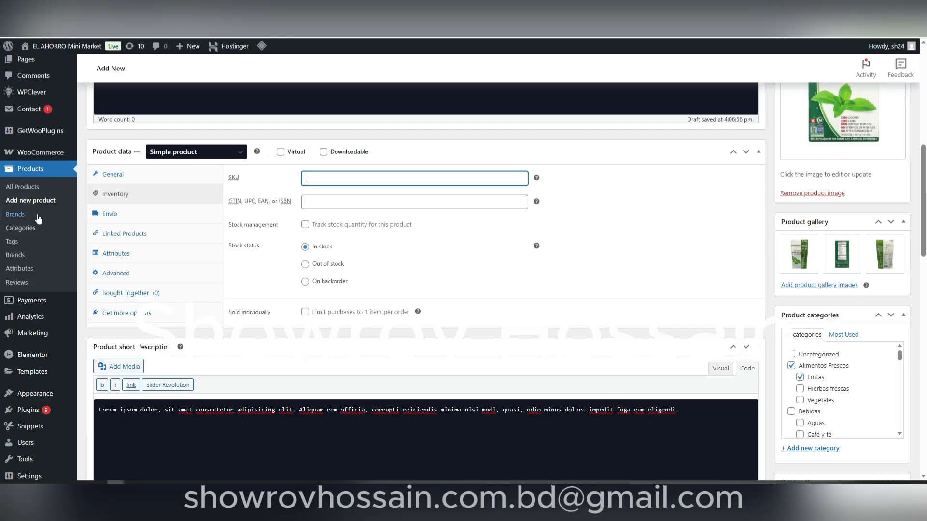
left_click(115, 218)
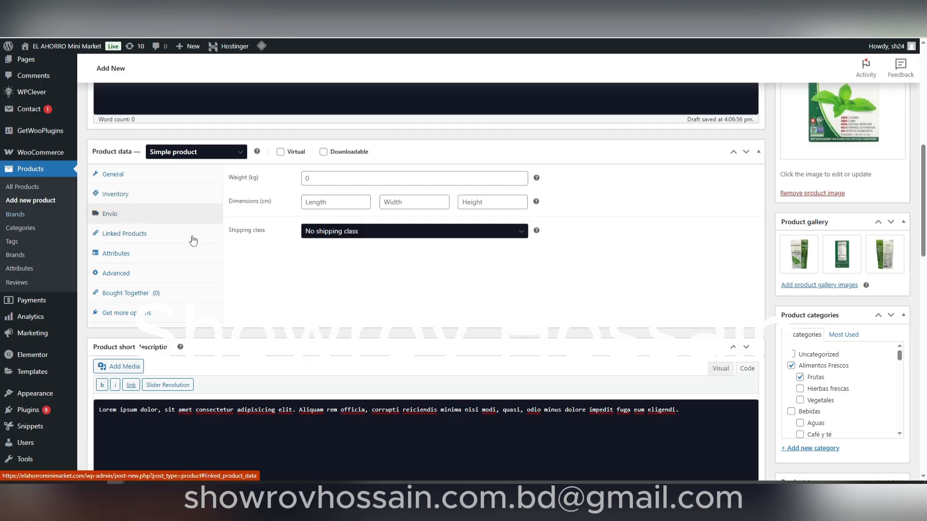
left_click(174, 238)
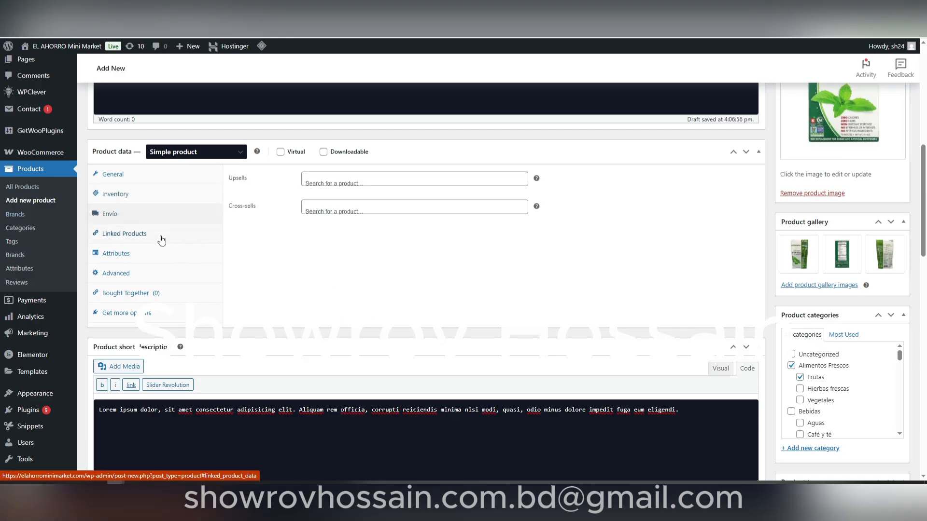
left_click(145, 253)
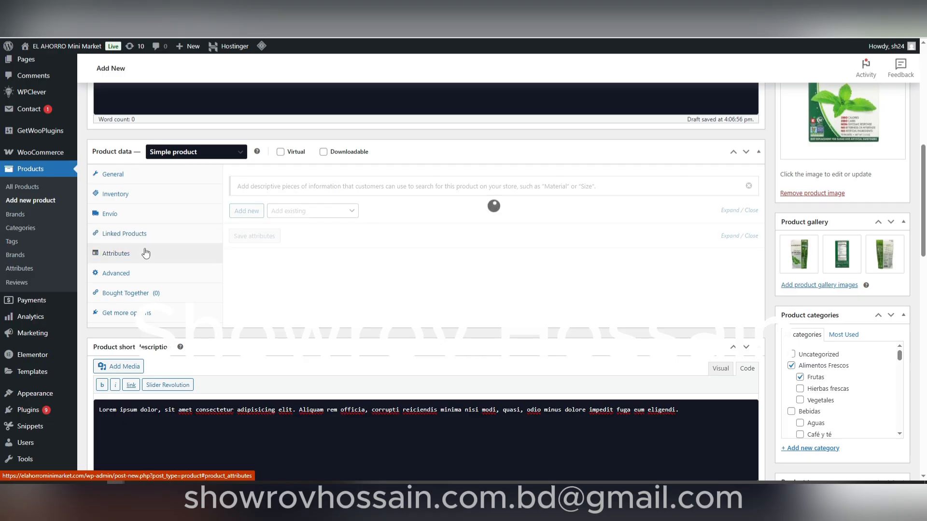
left_click(146, 221)
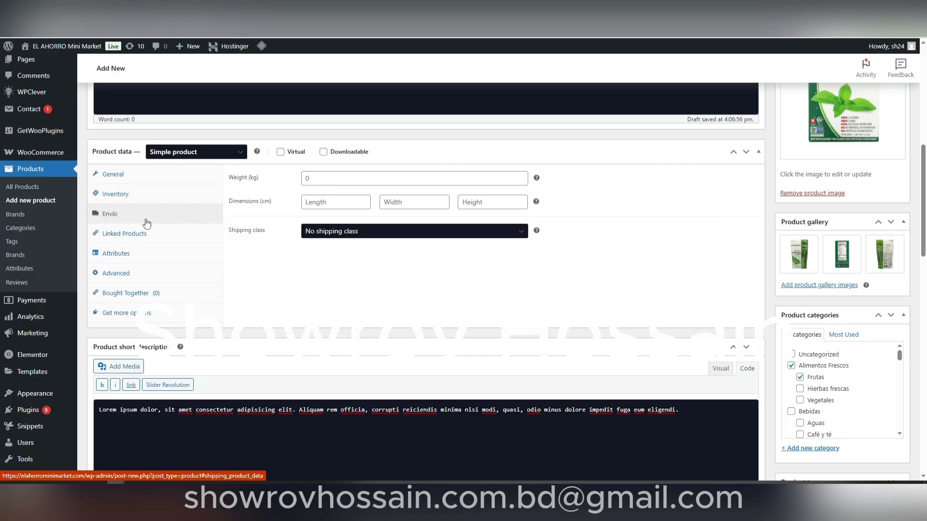
Step: Look over the short description, product image, product gallery and product categories sections of the form
scroll(381, 305, "down", 10)
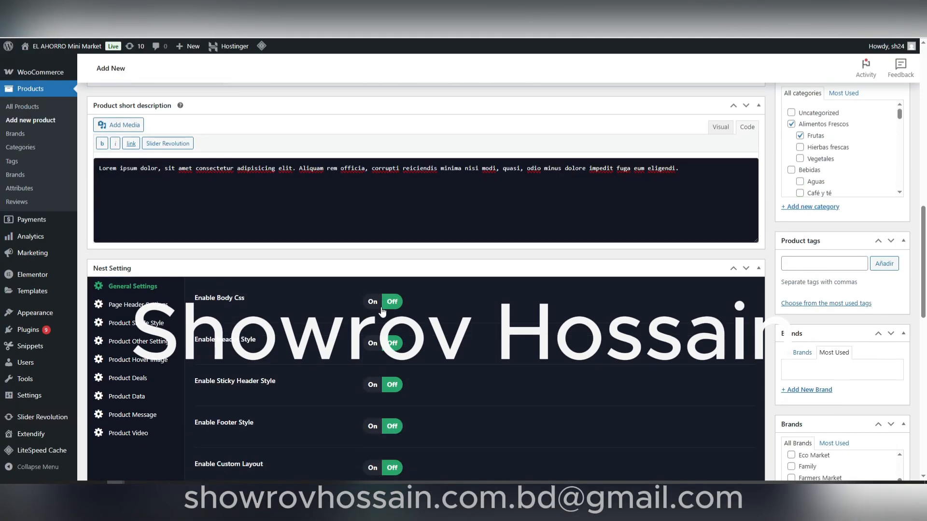
scroll(378, 300, "up", 6)
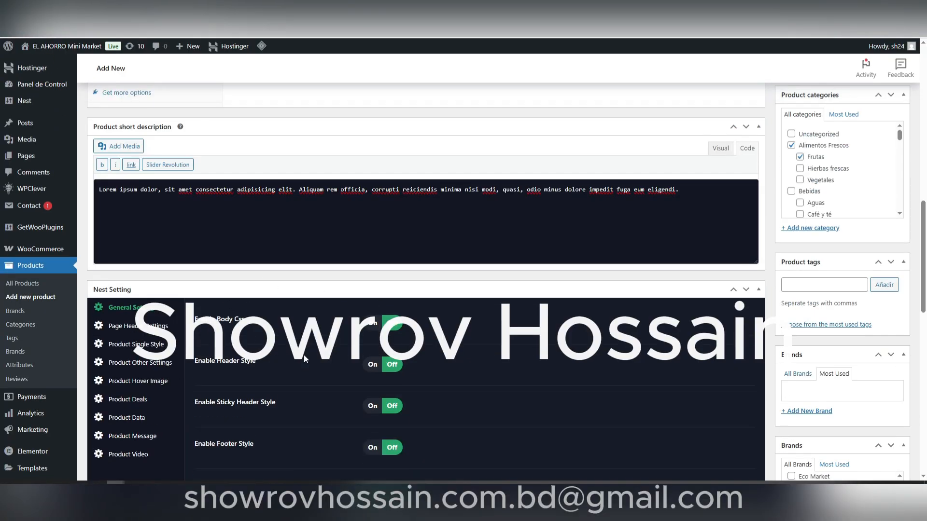
scroll(564, 312, "up", 7)
scroll(893, 297, "up", 4)
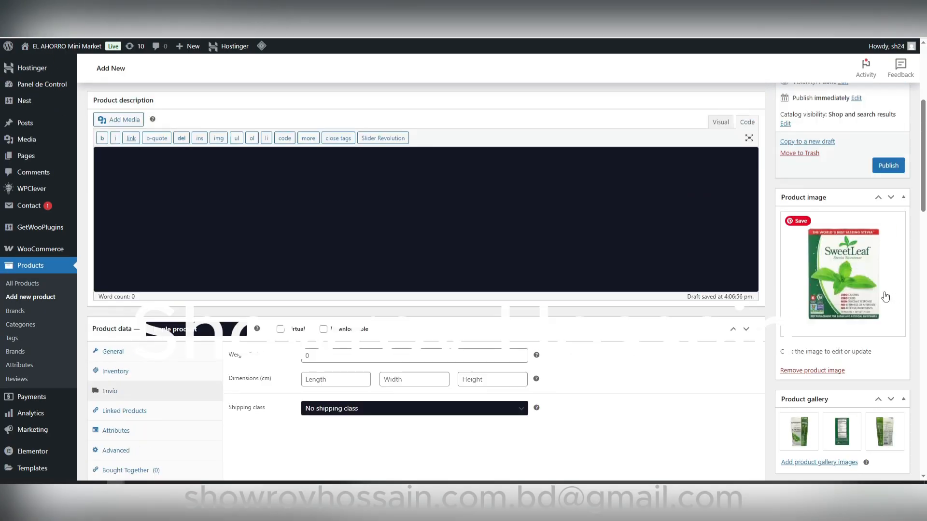
scroll(801, 332, "down", 3)
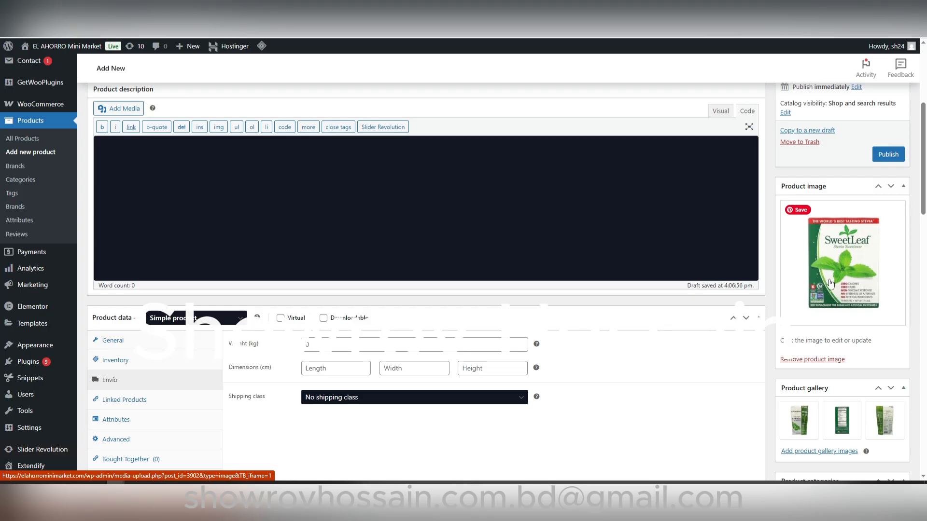
scroll(864, 309, "down", 2)
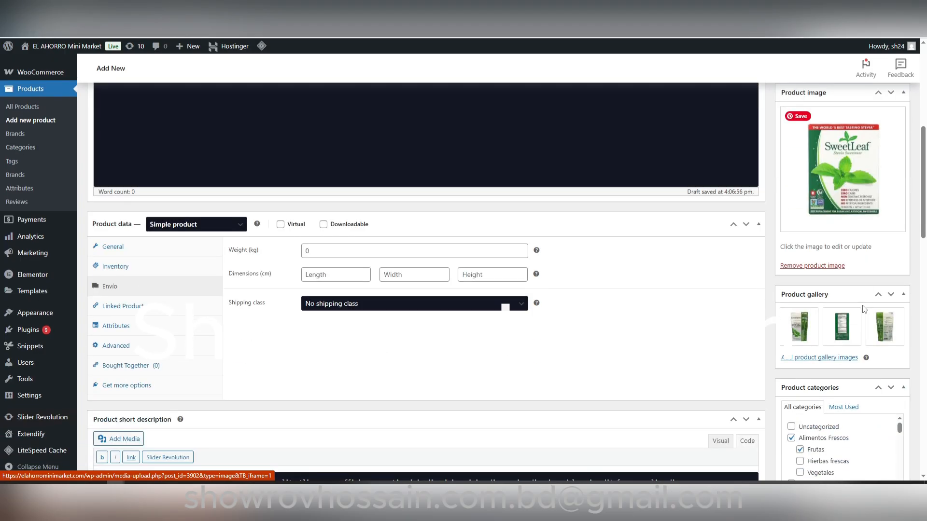
scroll(864, 309, "down", 2)
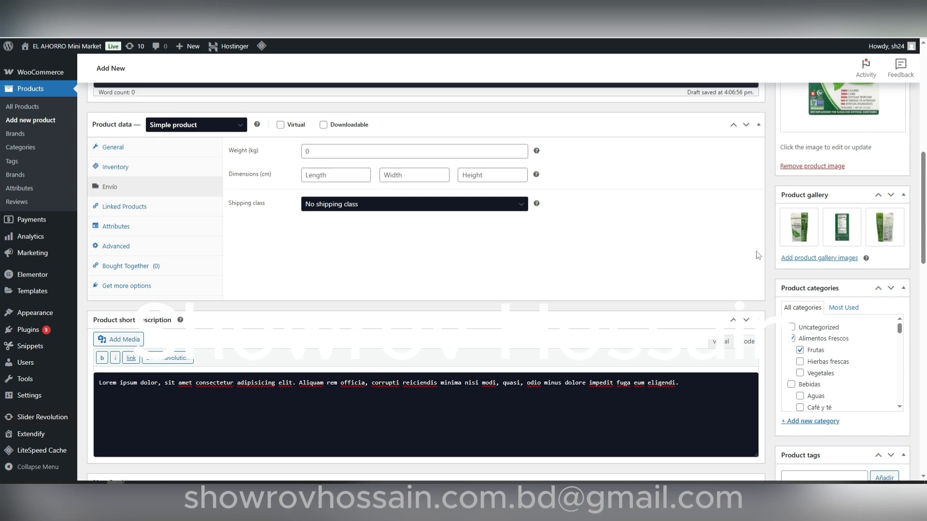
scroll(766, 291, "down", 5)
scroll(766, 291, "up", 3)
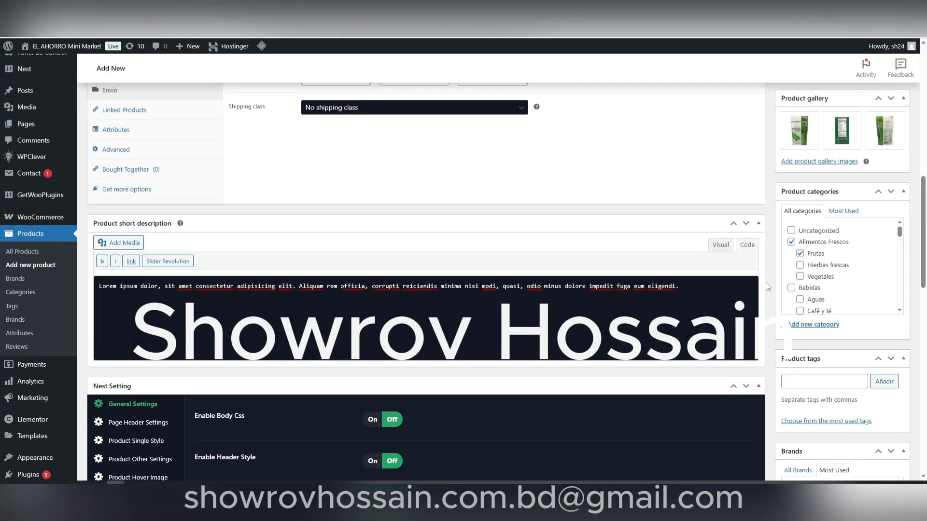
Step: Browse the product categories list from Alimentos Frescos through Snacks y Dulces and back to Ofertas imperdibles (Hot)
left_click(800, 253)
scroll(838, 288, "down", 6)
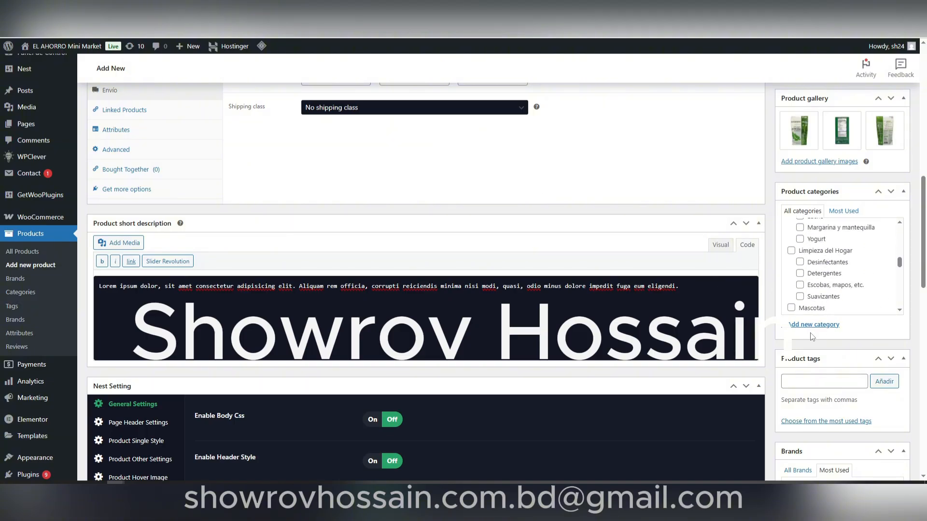
scroll(811, 327, "down", 4)
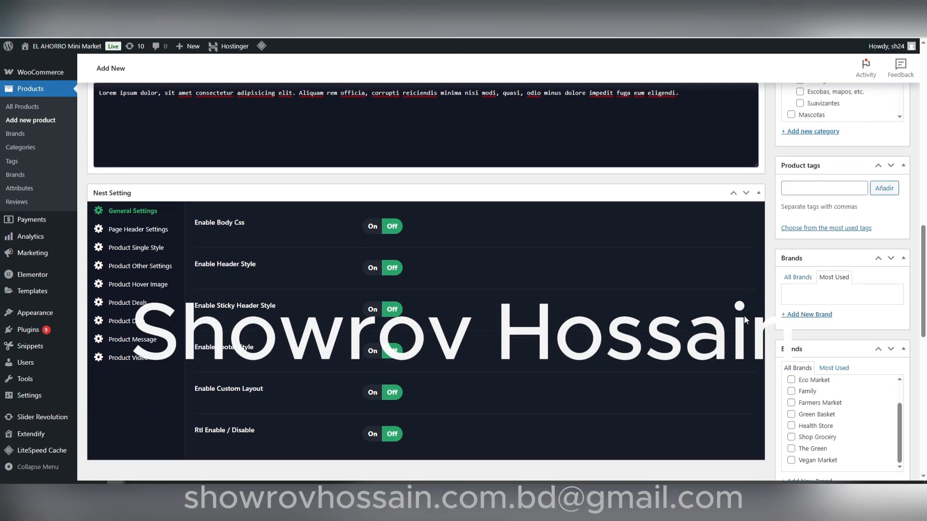
scroll(755, 308, "up", 3)
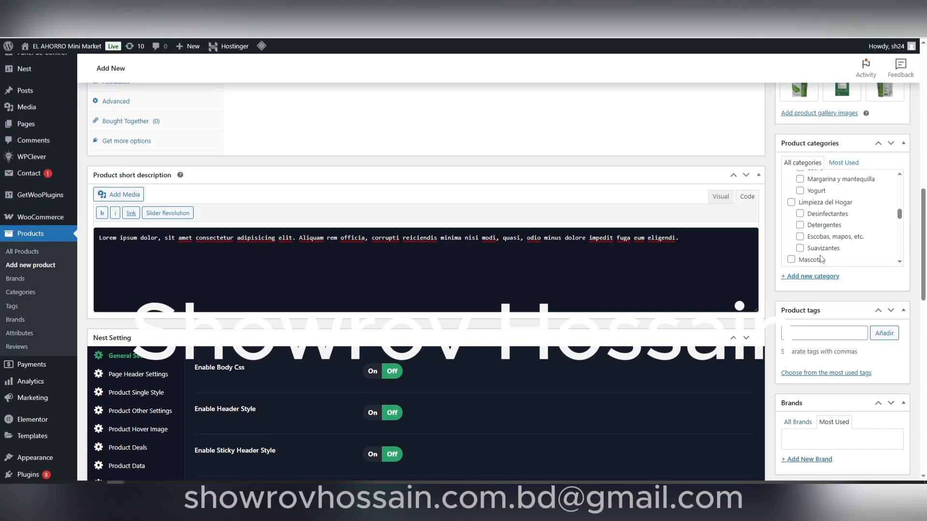
scroll(831, 231, "up", 3)
scroll(838, 262, "down", 3)
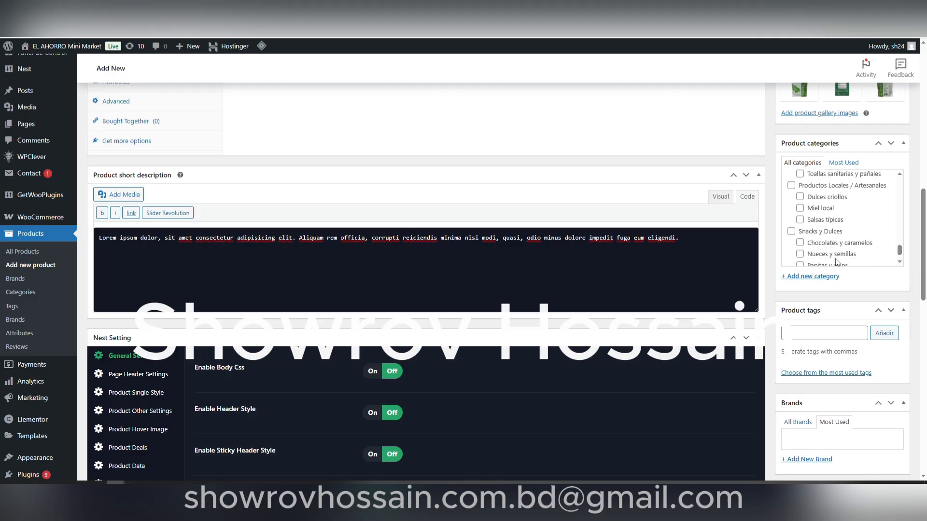
scroll(837, 262, "up", 3)
scroll(837, 262, "down", 3)
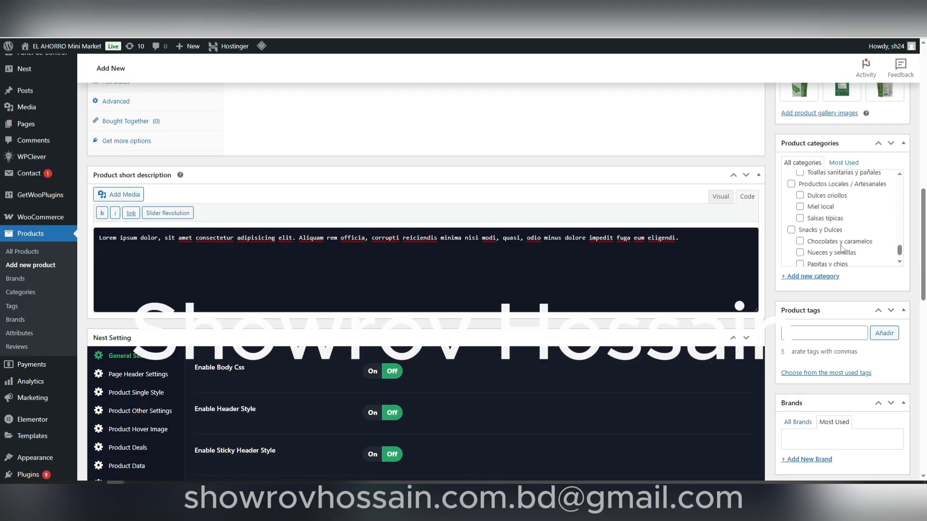
scroll(842, 251, "up", 2)
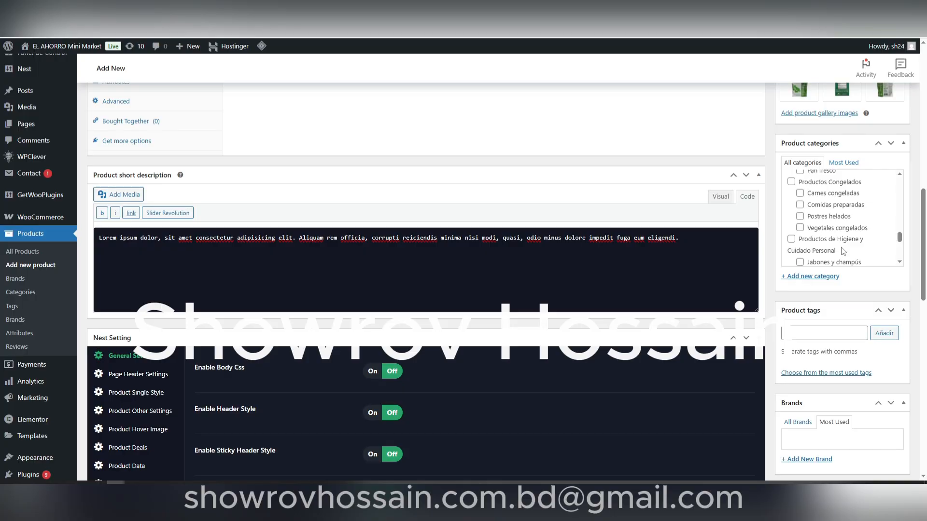
scroll(843, 251, "up", 3)
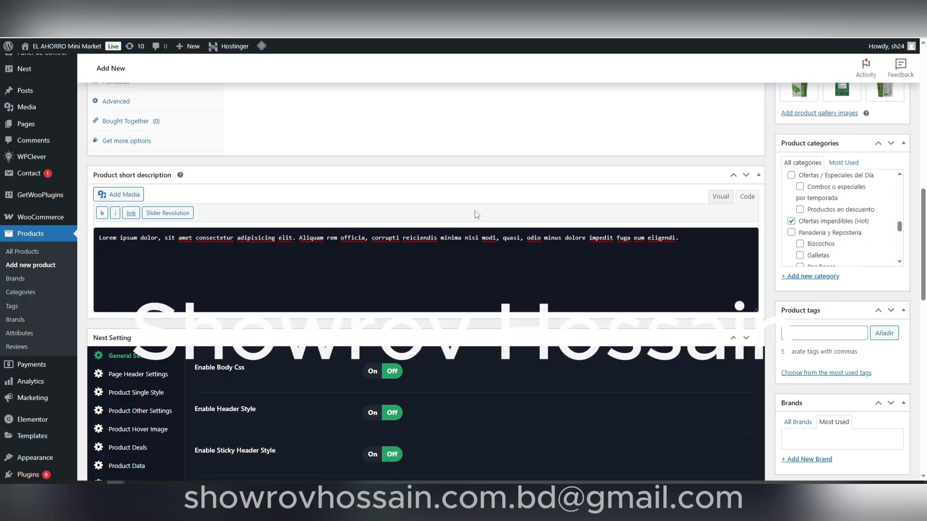
Step: Look over the Ofertas imperdibles (Hot) product listing on the storefront, and return to the new product form
left_click(340, 7)
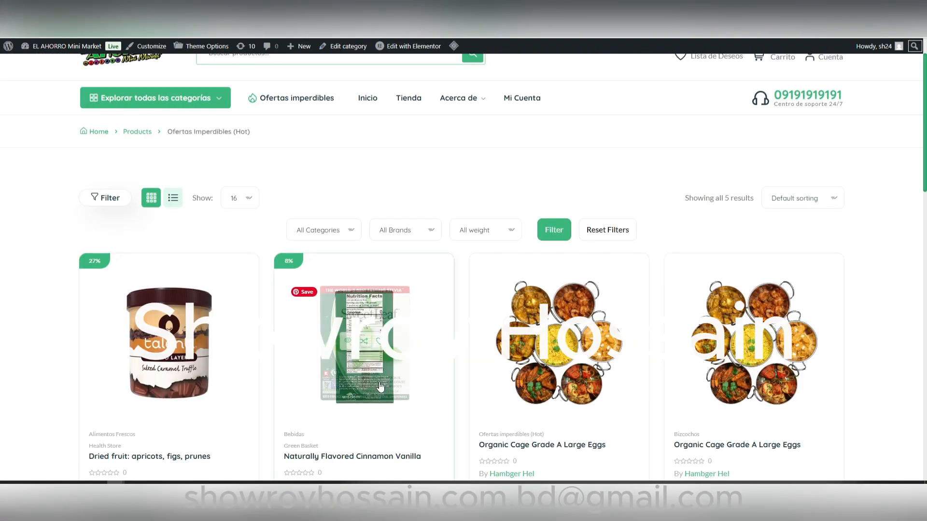
scroll(378, 384, "down", 5)
scroll(378, 385, "up", 5)
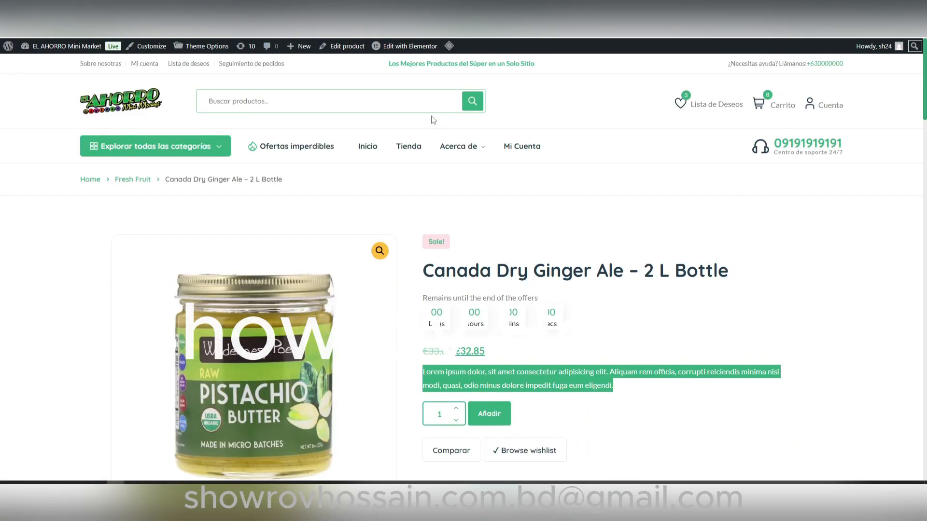
left_click(309, 8)
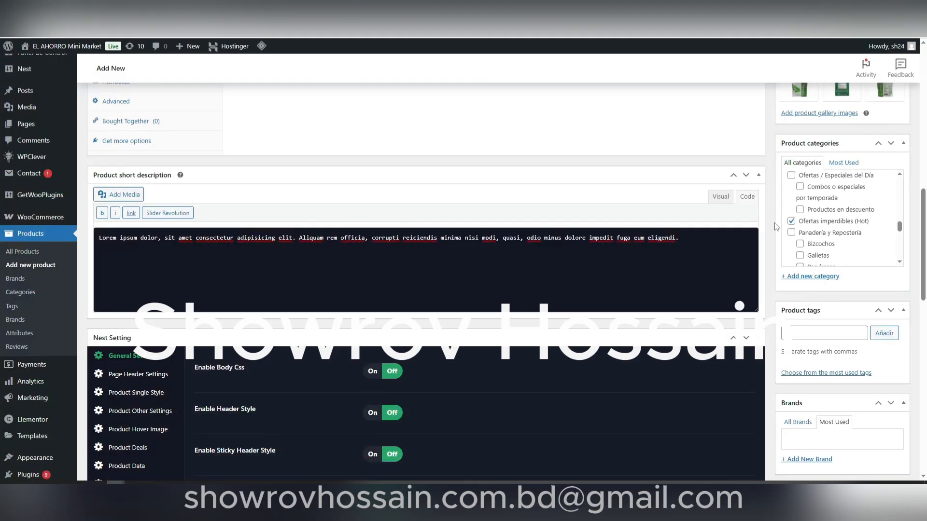
Step: Check the remaining form sections and publish the Stevia Sweetleaf Powder product
scroll(823, 366, "down", 4)
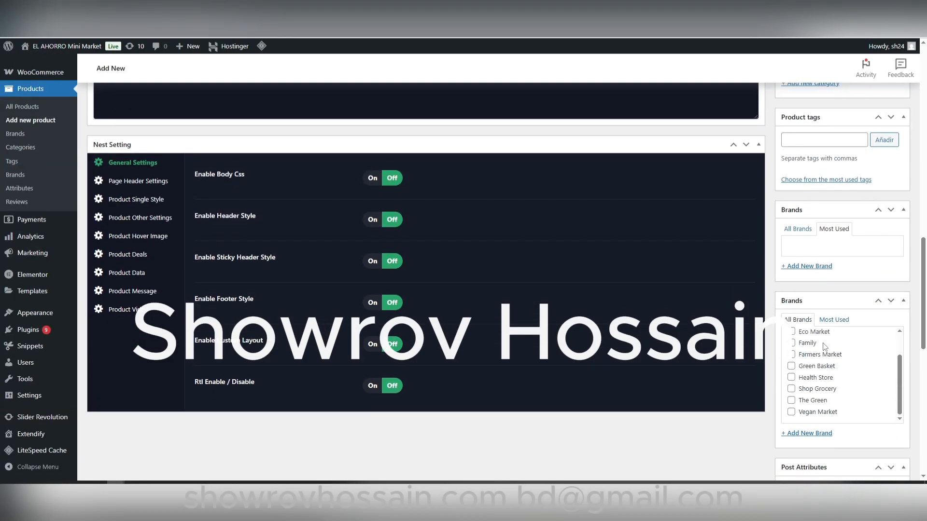
scroll(806, 376, "down", 4)
scroll(825, 391, "down", 5)
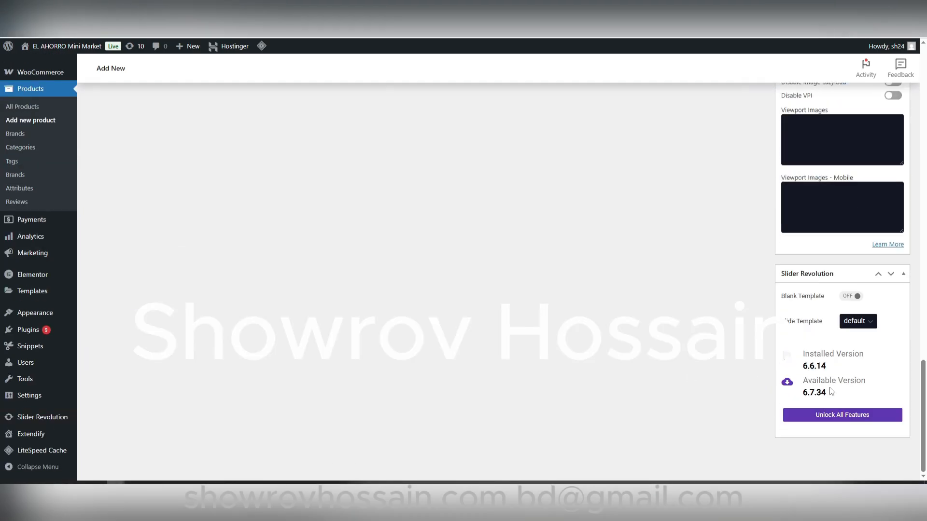
scroll(869, 424, "up", 15)
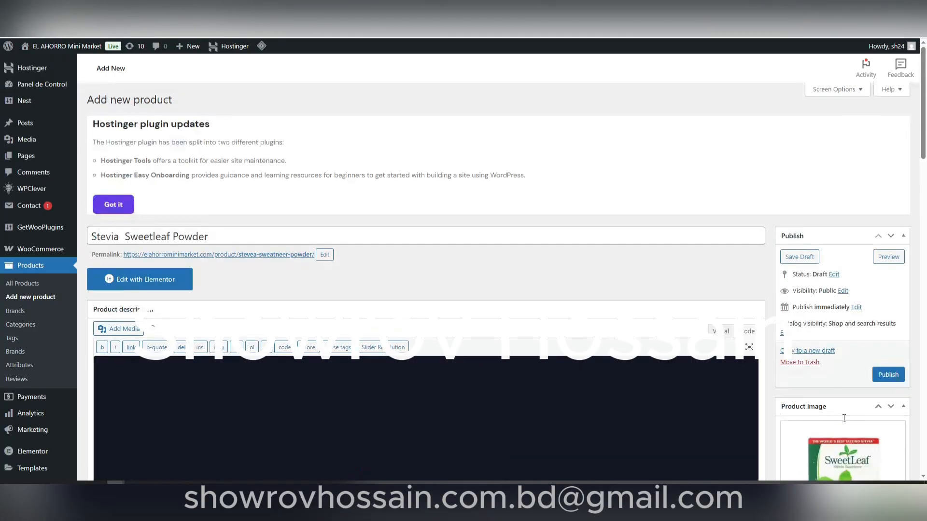
scroll(773, 403, "down", 19)
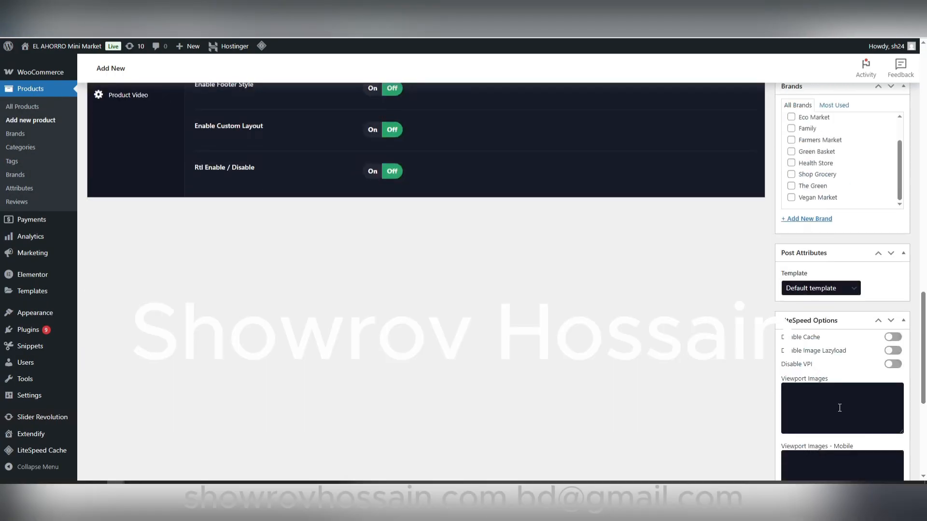
scroll(842, 411, "up", 10)
scroll(841, 410, "up", 12)
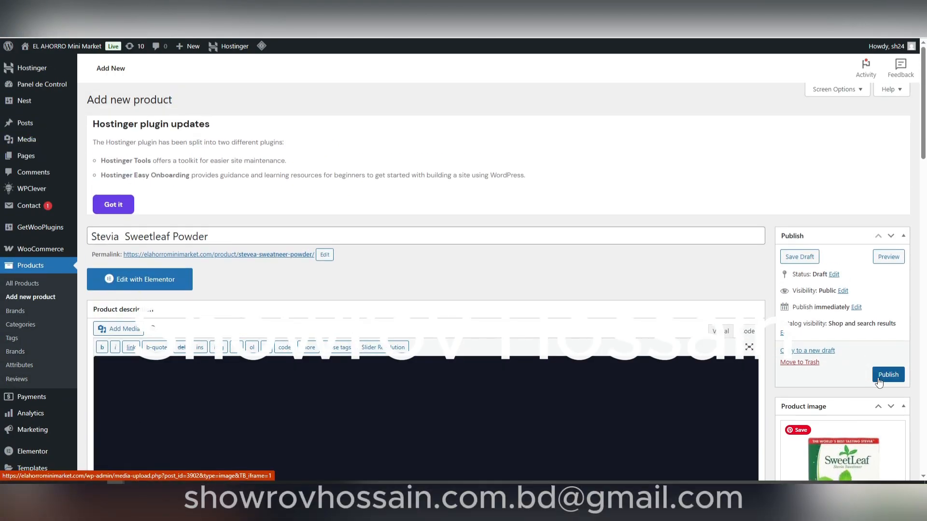
left_click(888, 375)
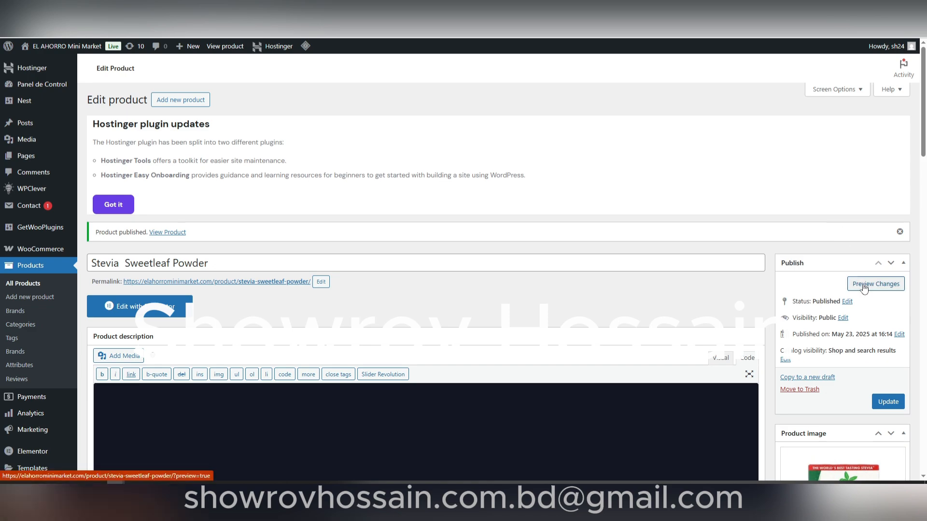
Step: Preview the published product on the storefront and check its image, gallery, prices, short description and categories
left_click(863, 288)
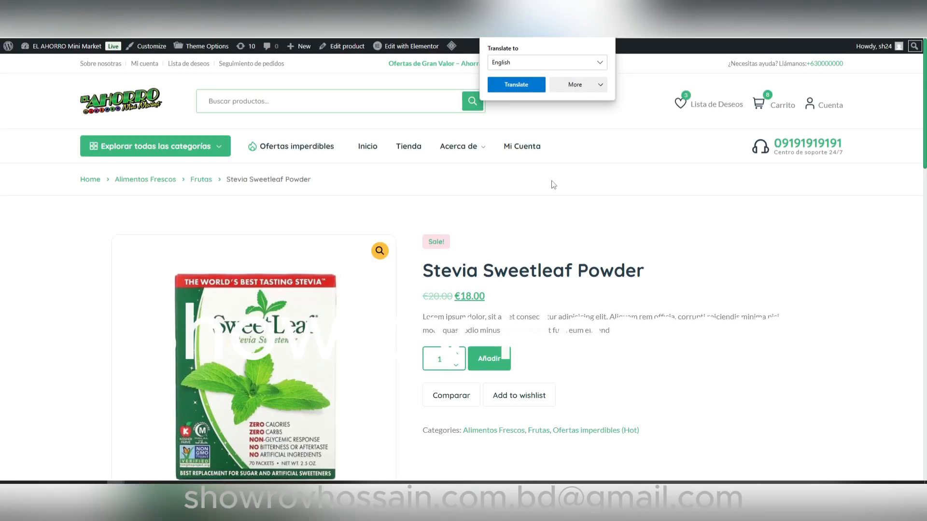
scroll(563, 289, "down", 3)
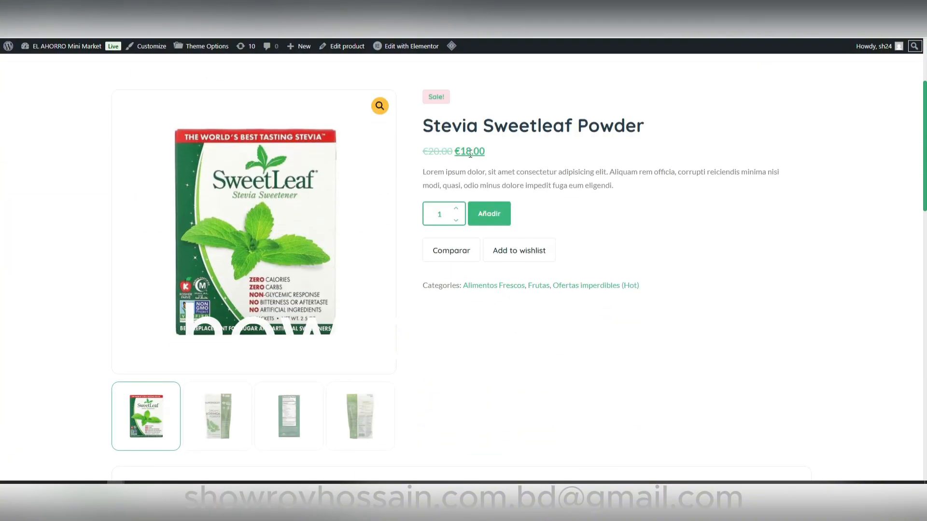
Step: Check the Stevia Sweetleaf Powder short description and categories, magnify the main image, and view the second and fourth gallery images
left_click_drag(421, 176, 613, 190)
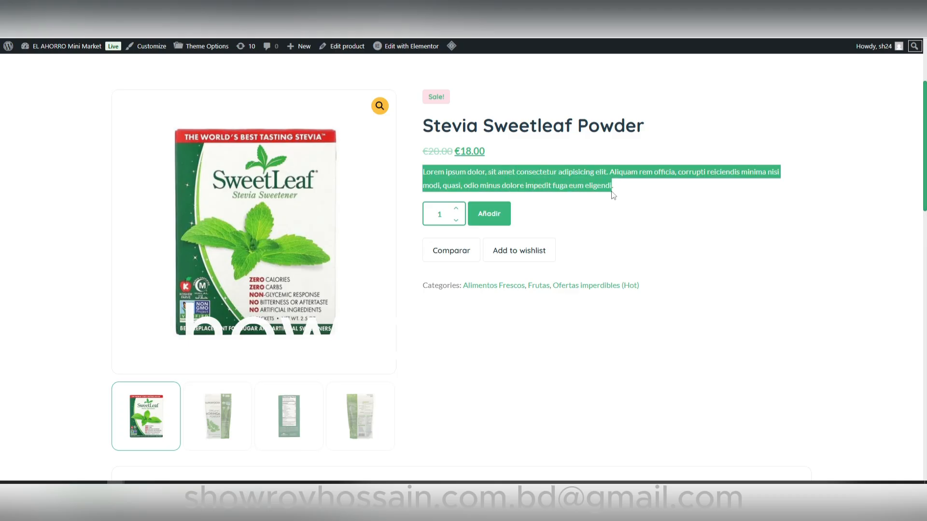
left_click(650, 253)
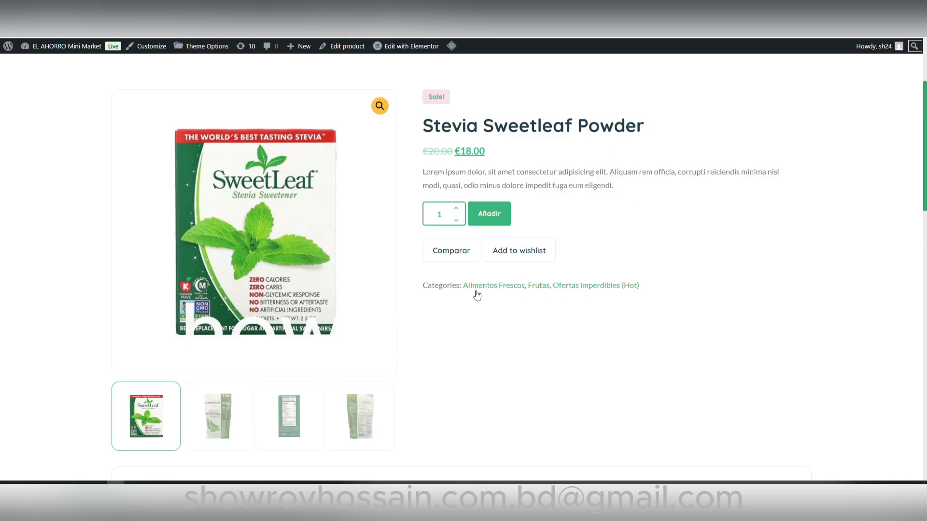
mouse_move(279, 295)
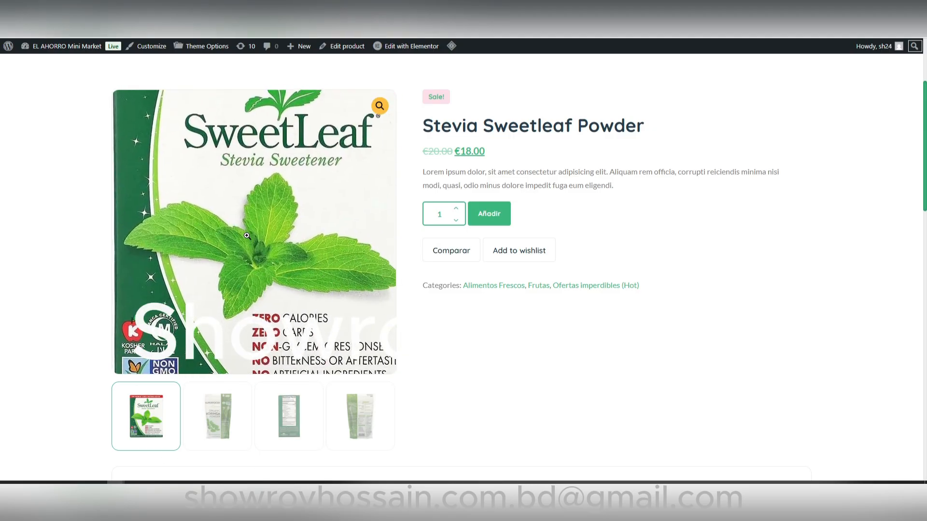
scroll(546, 386, "up", 1)
scroll(517, 356, "down", 2)
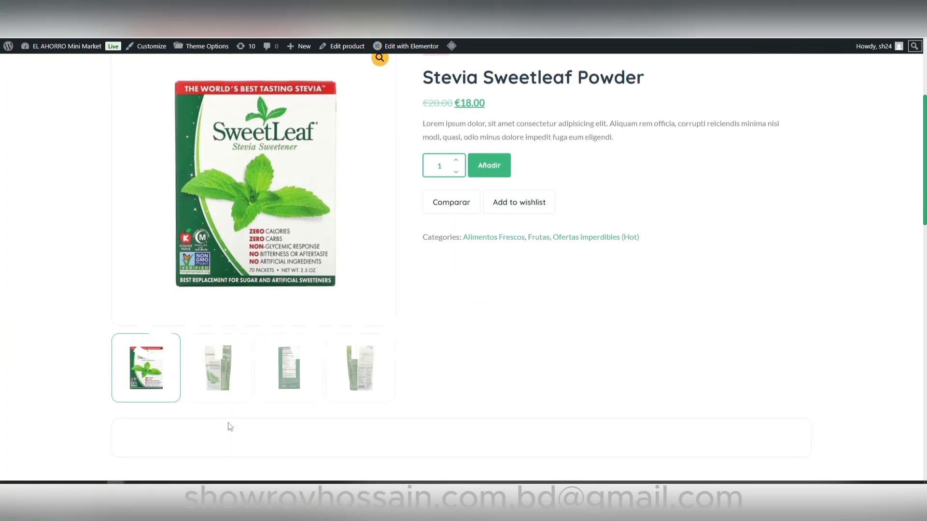
left_click(217, 367)
scroll(477, 409, "up", 1)
left_click(328, 434)
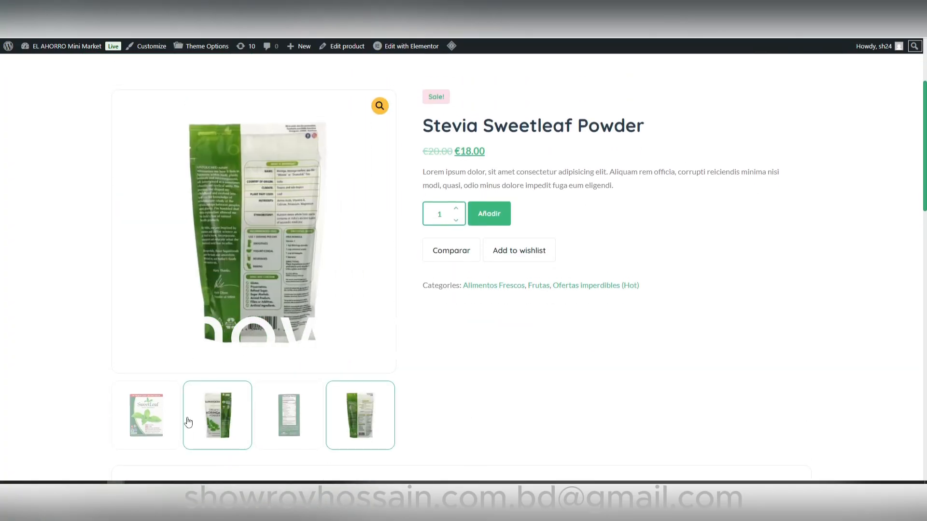
Step: Look over the related products and promotional banner on the product page, and return to the product title and prices
scroll(203, 430, "down", 8)
scroll(206, 431, "down", 2)
scroll(206, 430, "up", 4)
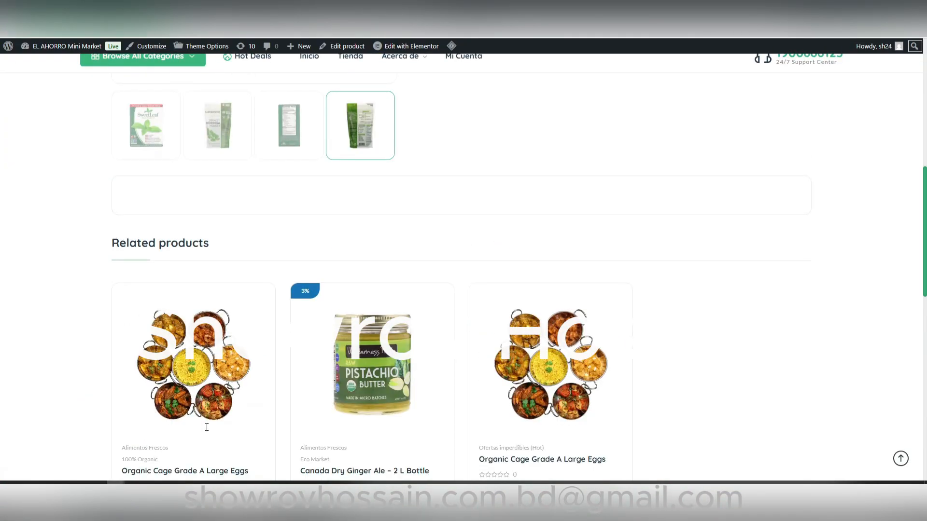
scroll(620, 191, "down", 5)
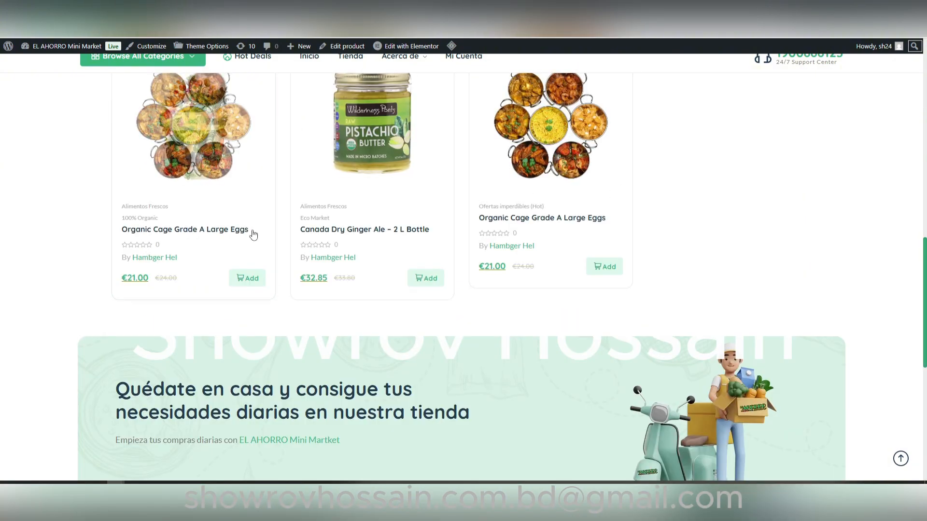
scroll(254, 232, "up", 4)
scroll(651, 418, "down", 10)
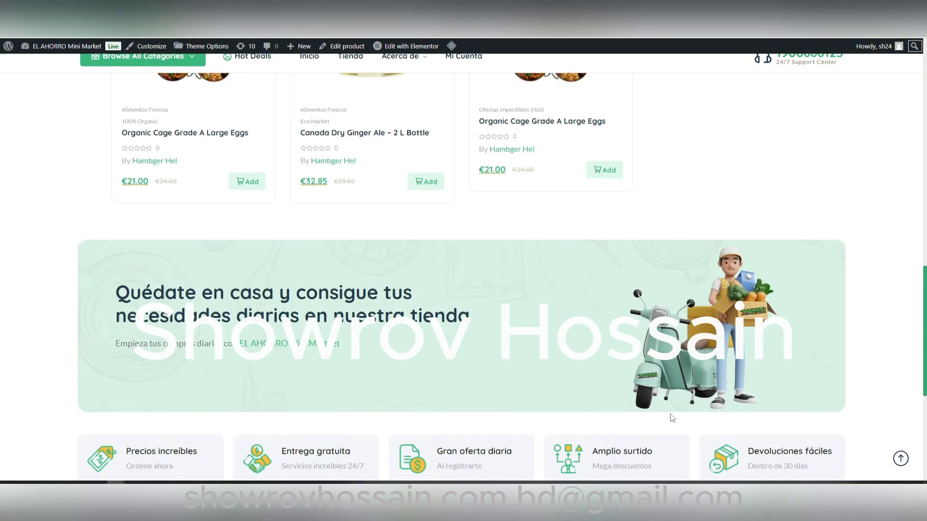
scroll(714, 438, "up", 15)
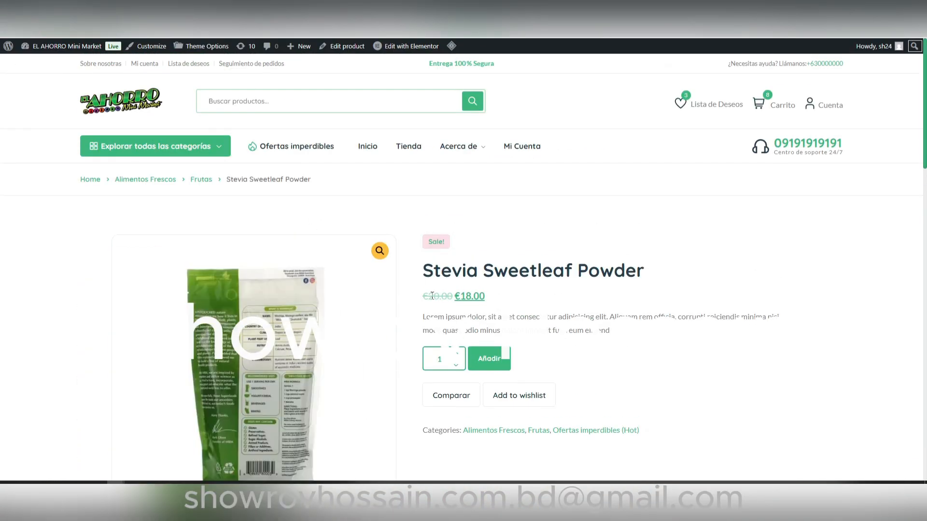
left_click_drag(423, 270, 572, 273)
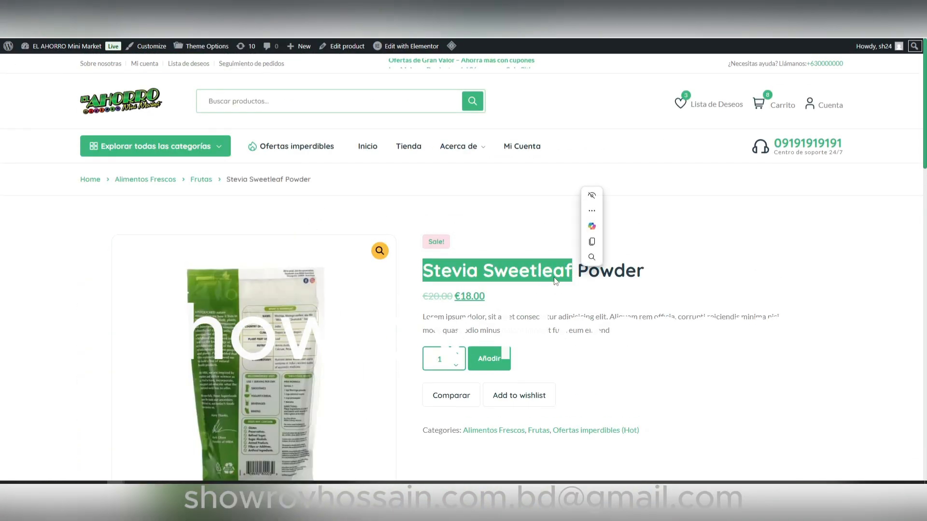
Step: Open the Ofertas imperdibles listing, locate Stevia Sweetleaf Powder among its products, and return to the product's edit page
left_click(289, 146)
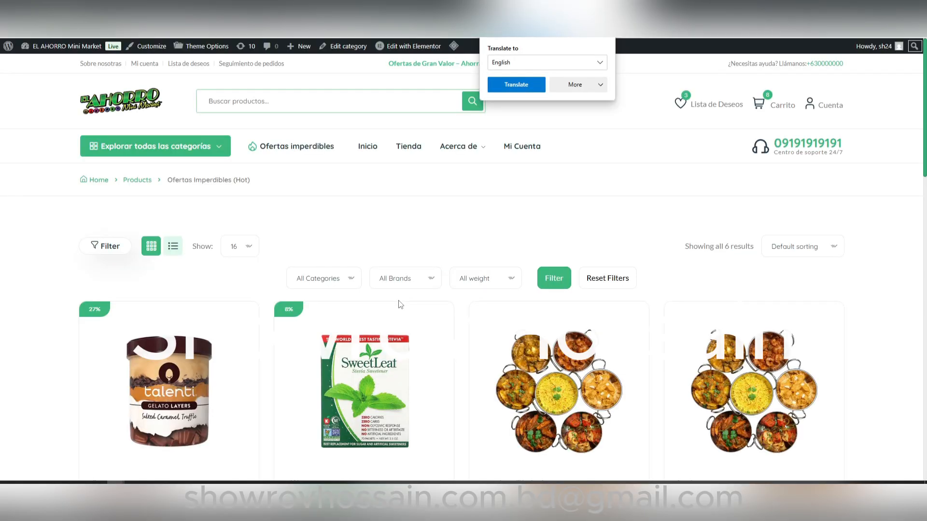
scroll(400, 304, "down", 3)
scroll(289, 376, "down", 5)
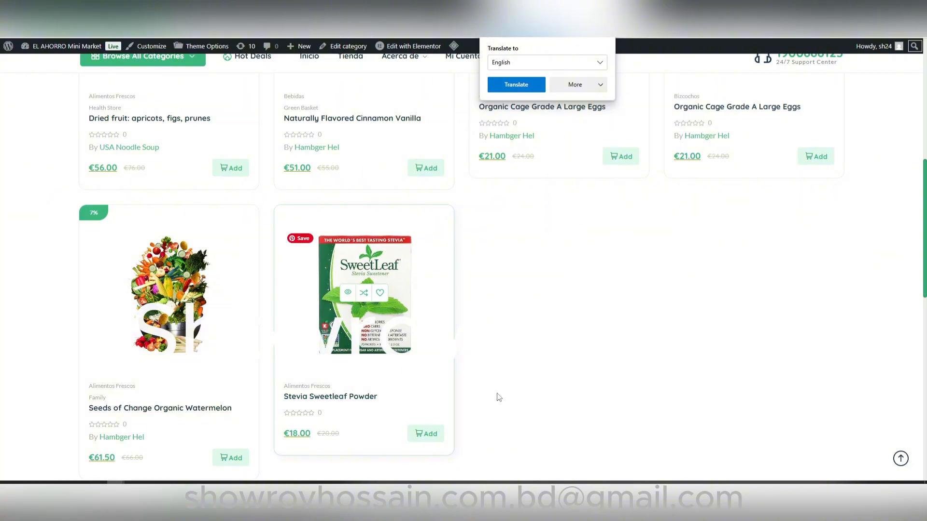
scroll(531, 434, "down", 5)
scroll(550, 463, "up", 10)
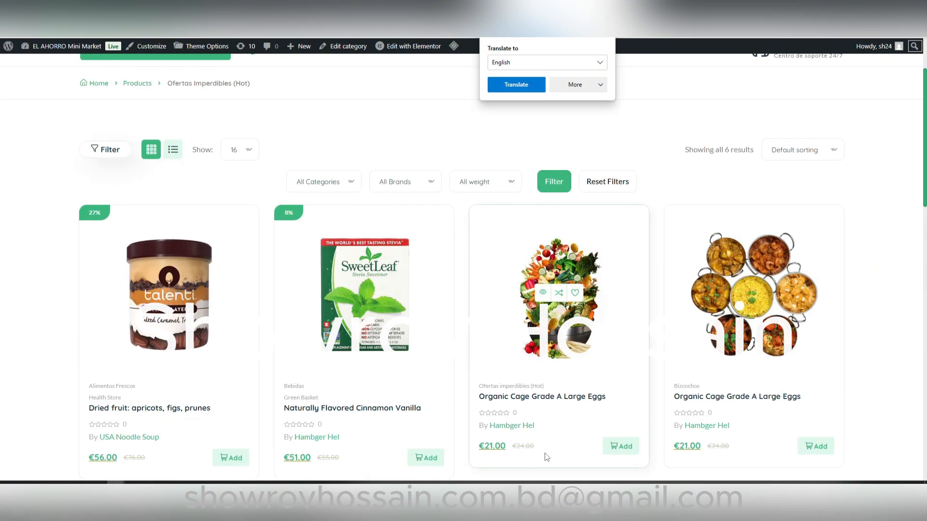
scroll(304, 405, "down", 8)
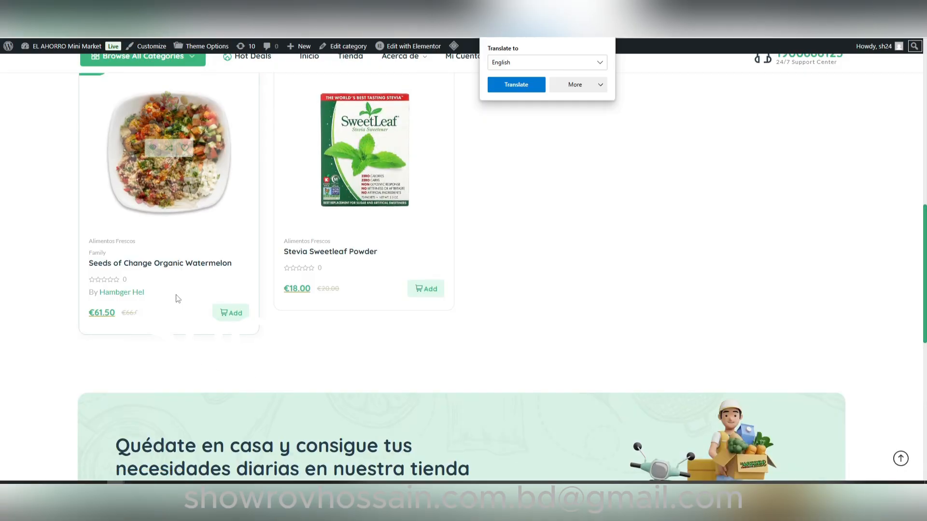
scroll(429, 289, "up", 5)
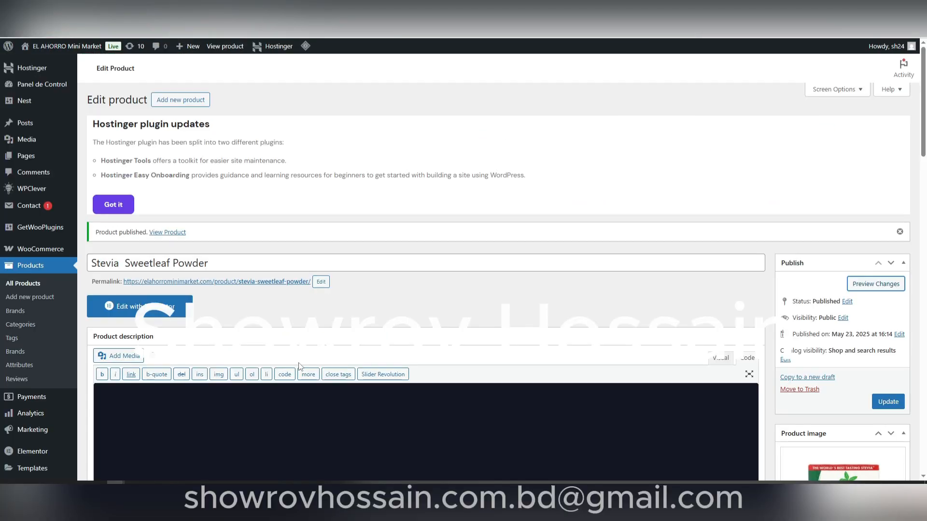
Step: Review the published product's edit form, from its title, prices and images through the short description, Nest settings and LiteSpeed options
scroll(299, 366, "down", 20)
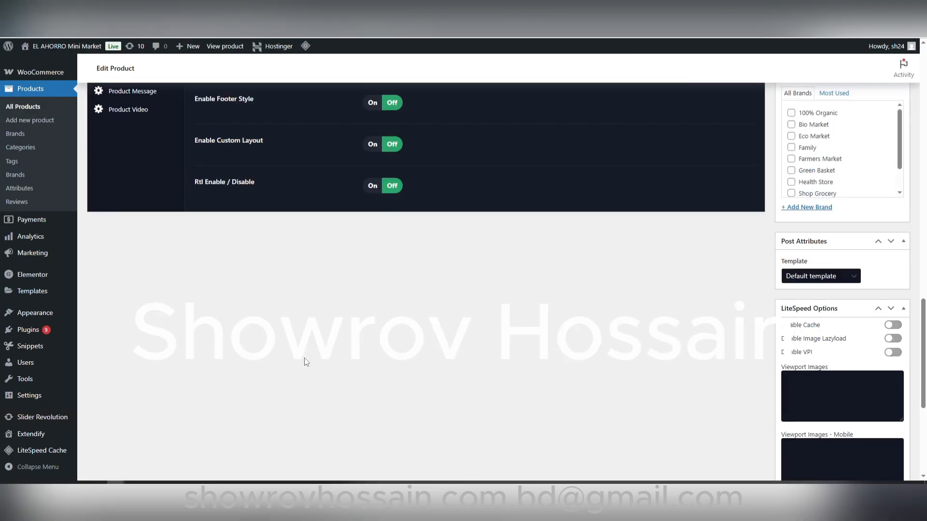
scroll(555, 405, "up", 5)
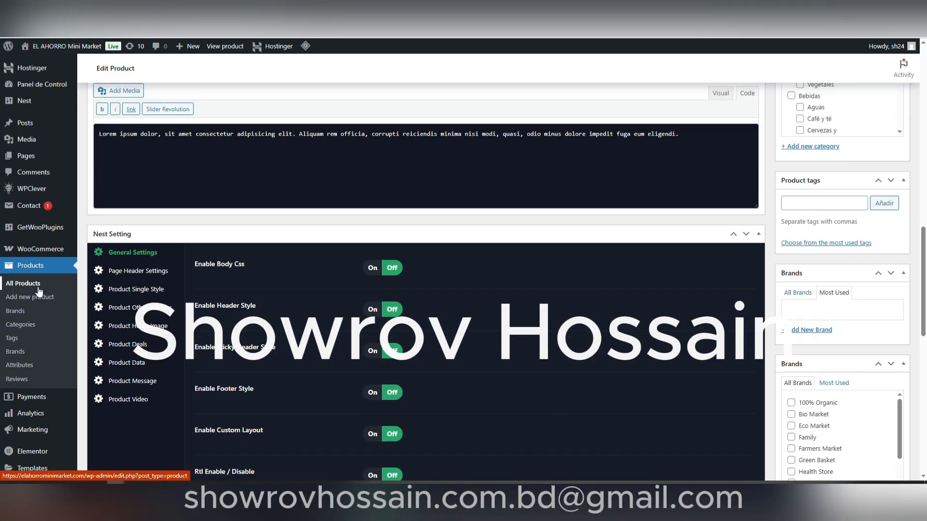
scroll(303, 295, "up", 8)
scroll(332, 324, "up", 1)
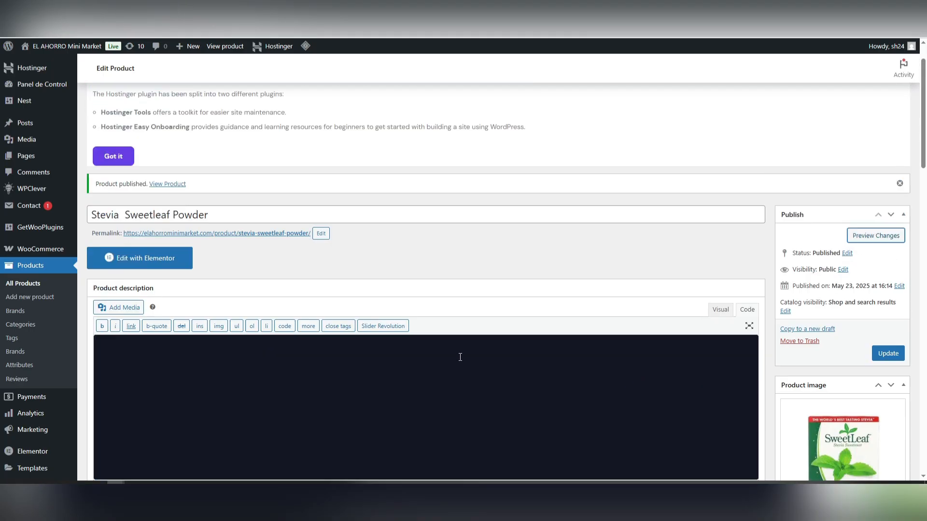
scroll(453, 381, "down", 5)
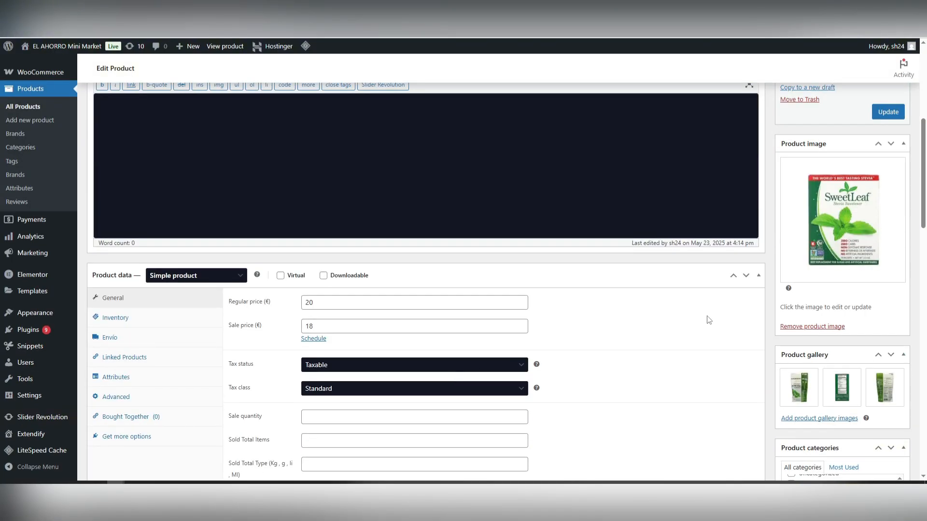
scroll(560, 341, "down", 15)
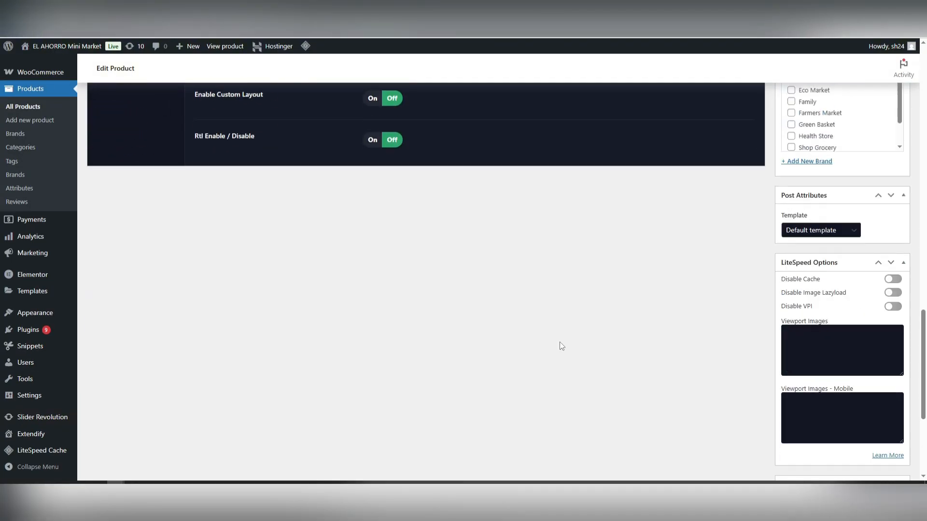